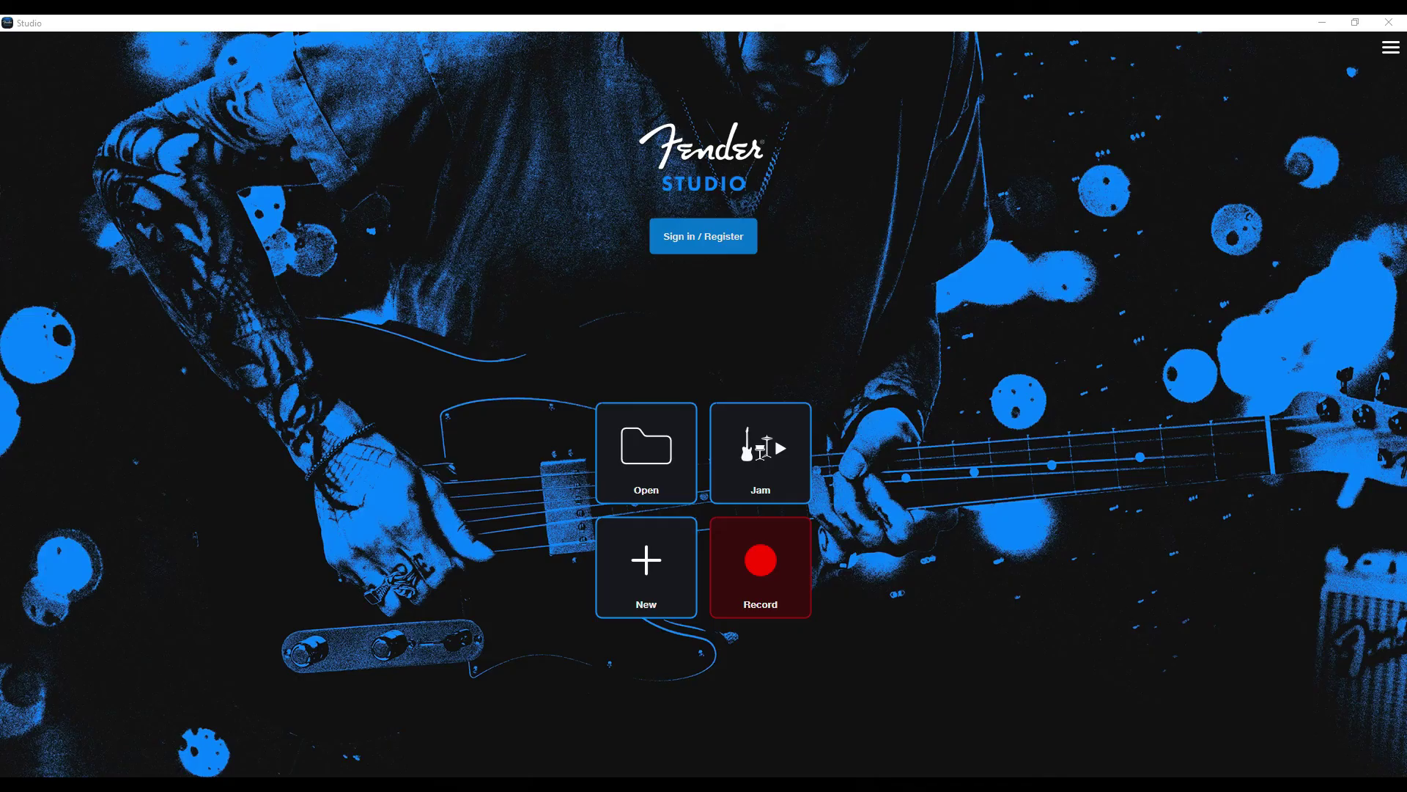
# - Record and stop a short take in a fresh session, then open the recorded track's settings
pyautogui.click(762, 575)
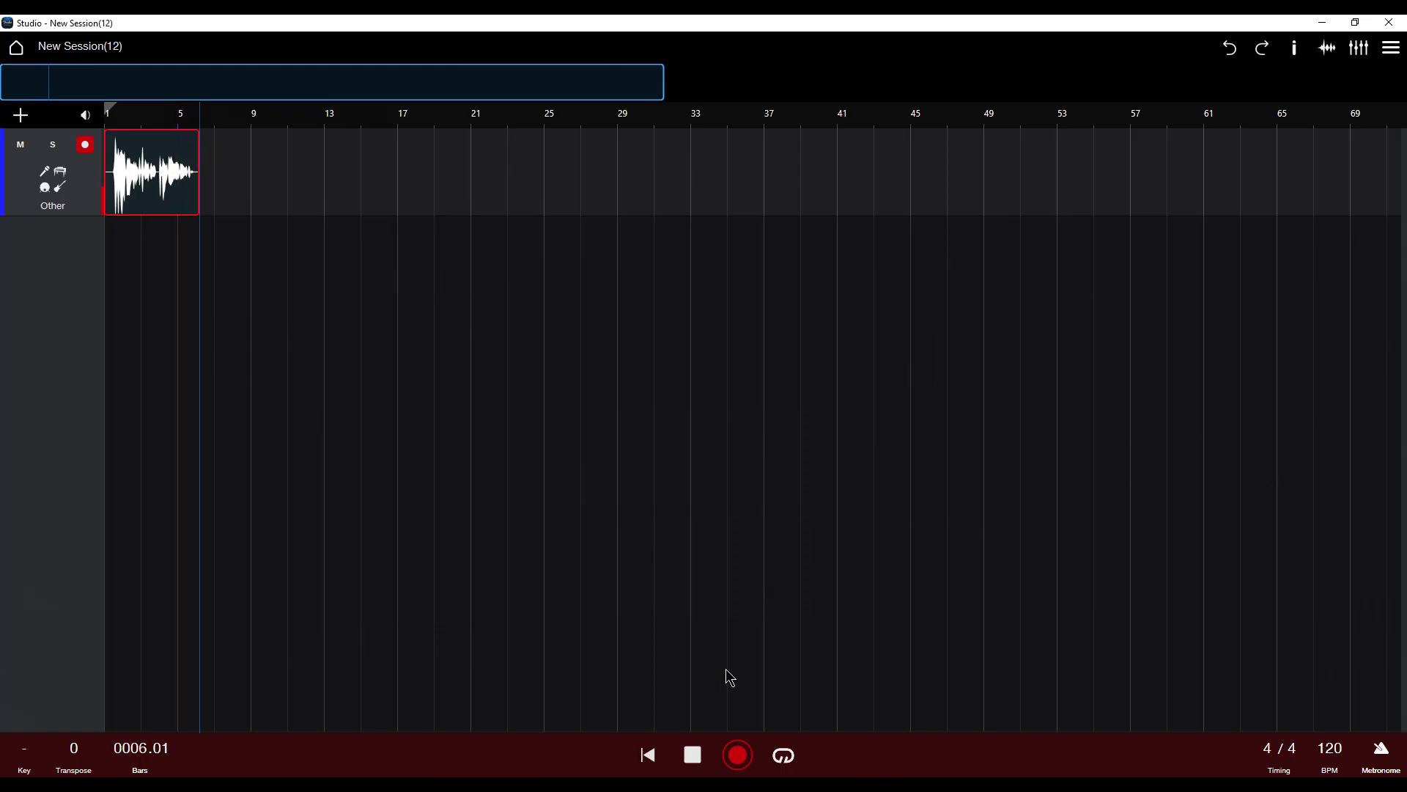
pyautogui.click(694, 757)
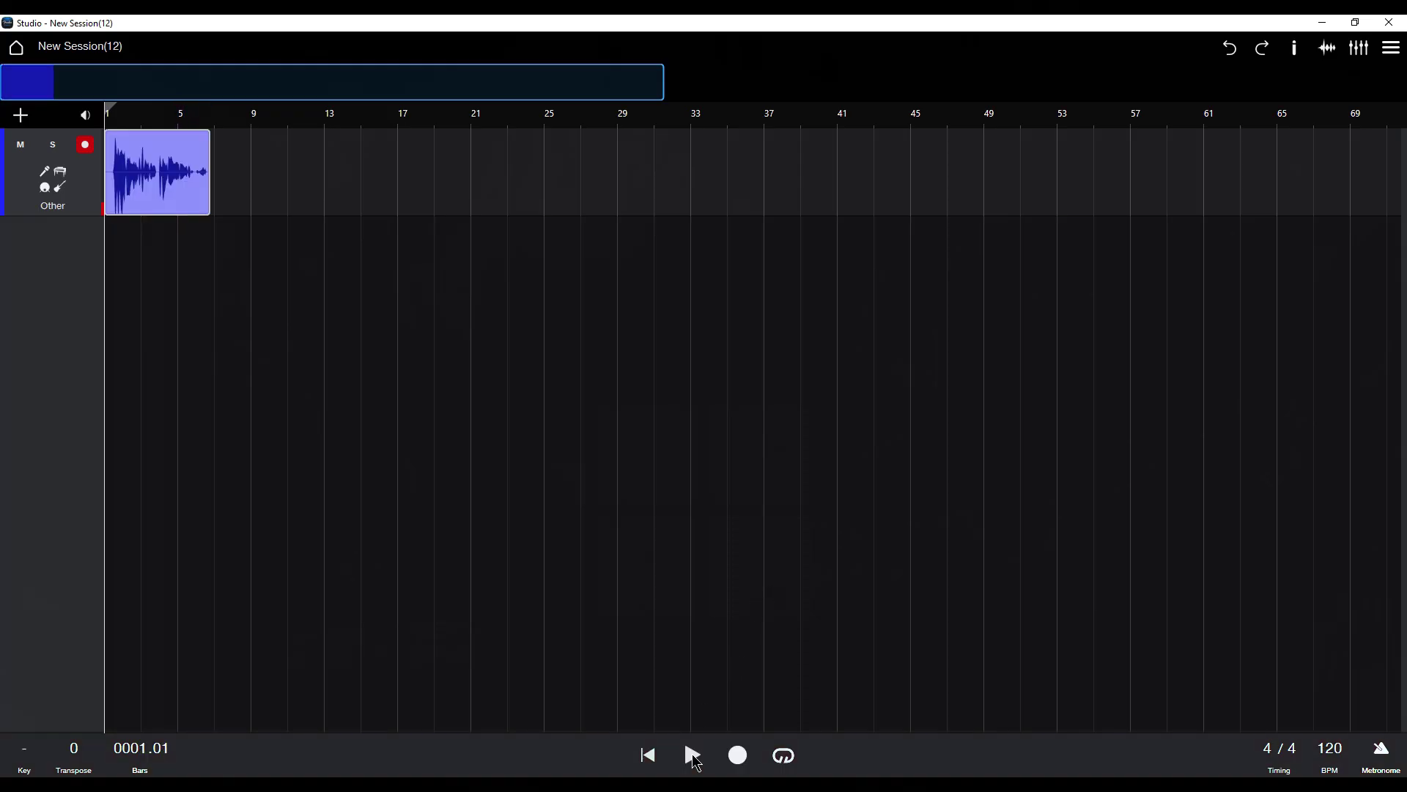
pyautogui.click(70, 203)
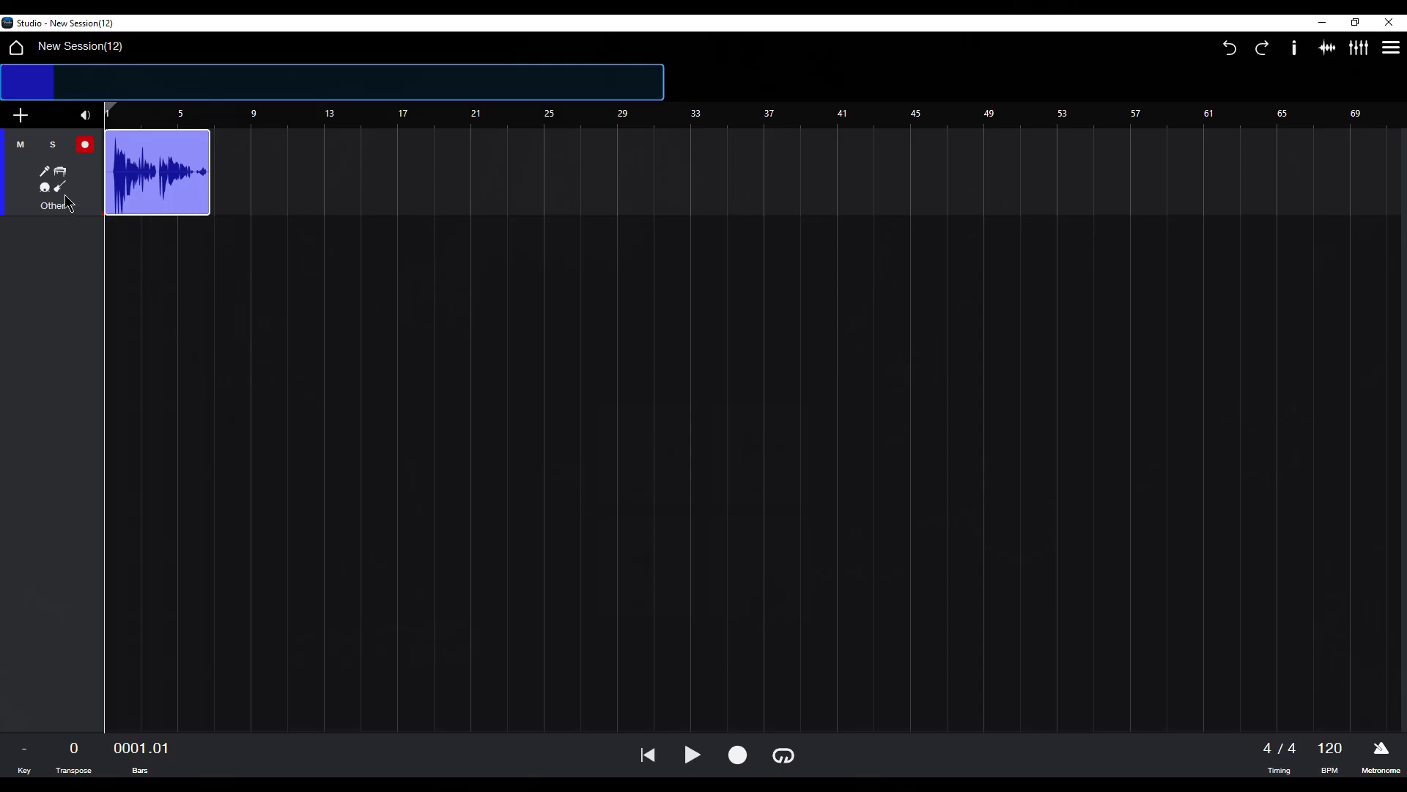
pyautogui.click(68, 201)
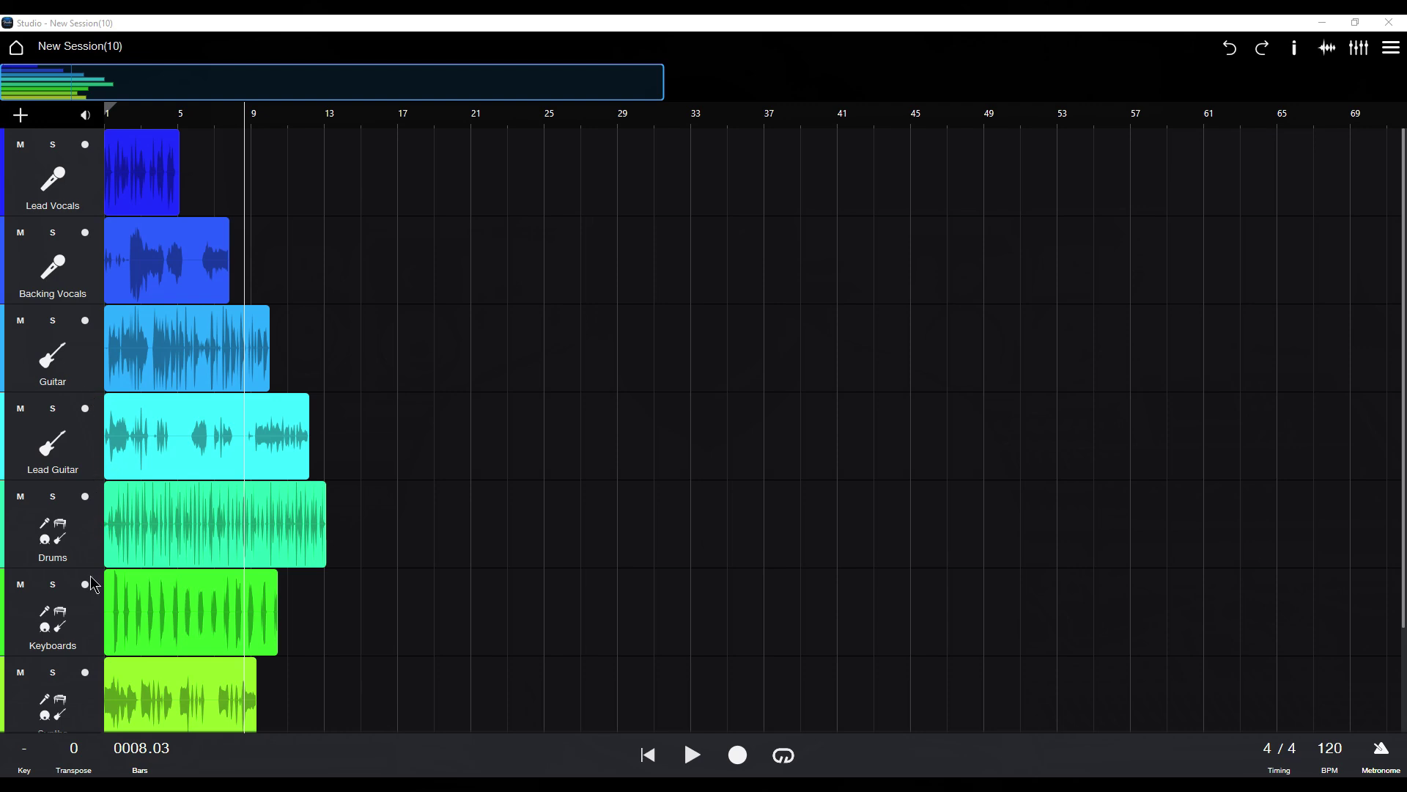
# - Try adding another track, start registering for more tracks, dismiss sign-in, and return to the track list top
pyautogui.scroll(-2, 82, 717)
pyautogui.scroll(-3, 82, 717)
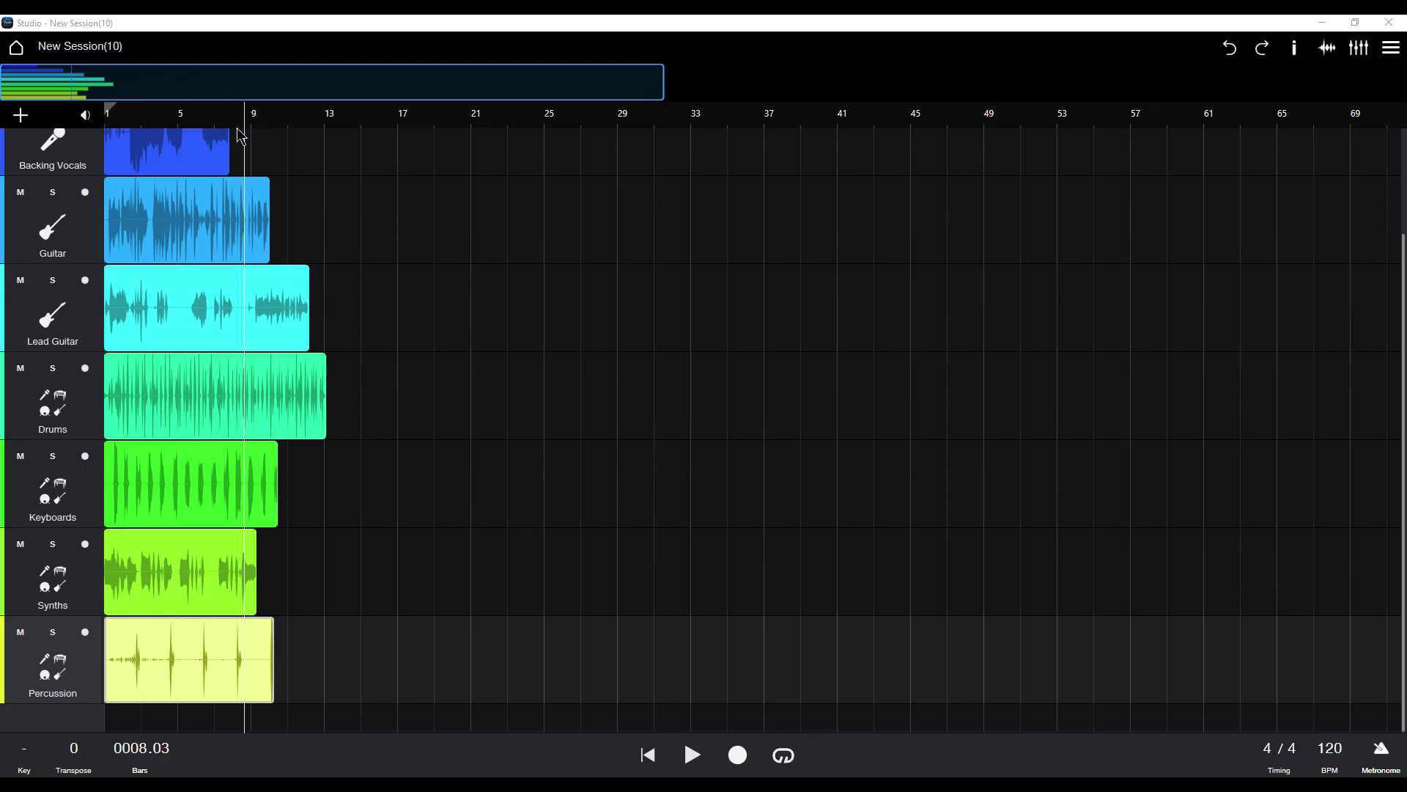
pyautogui.click(25, 119)
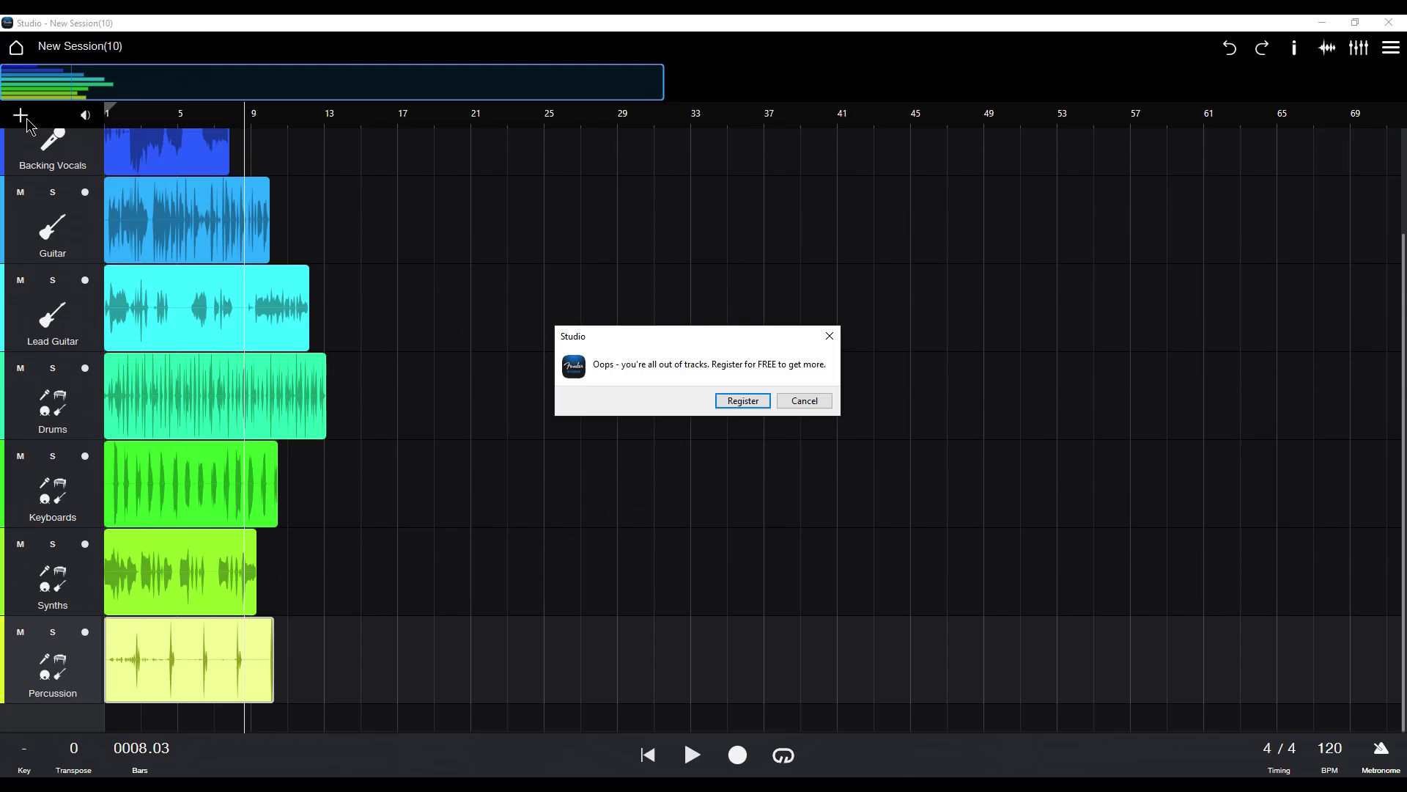
pyautogui.click(742, 402)
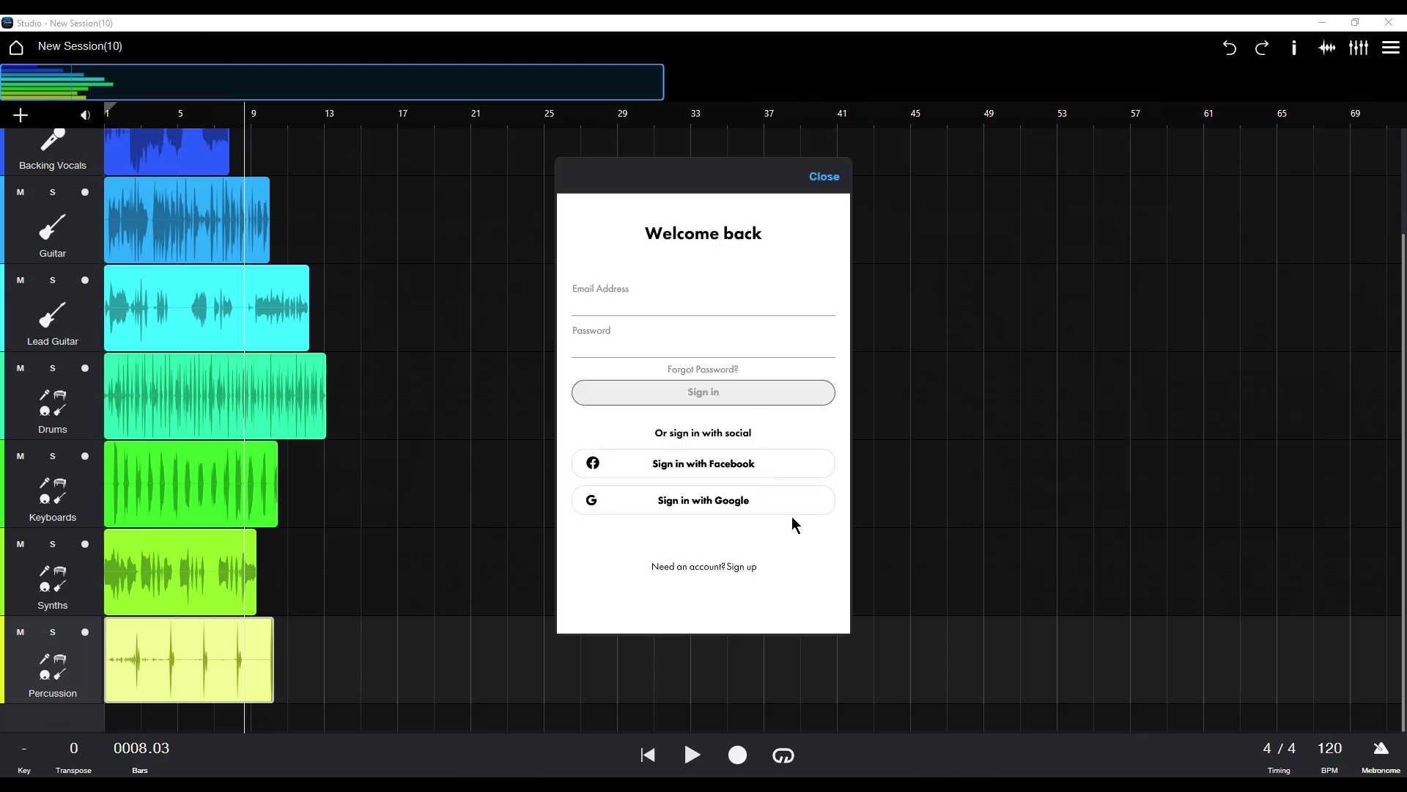
pyautogui.click(823, 178)
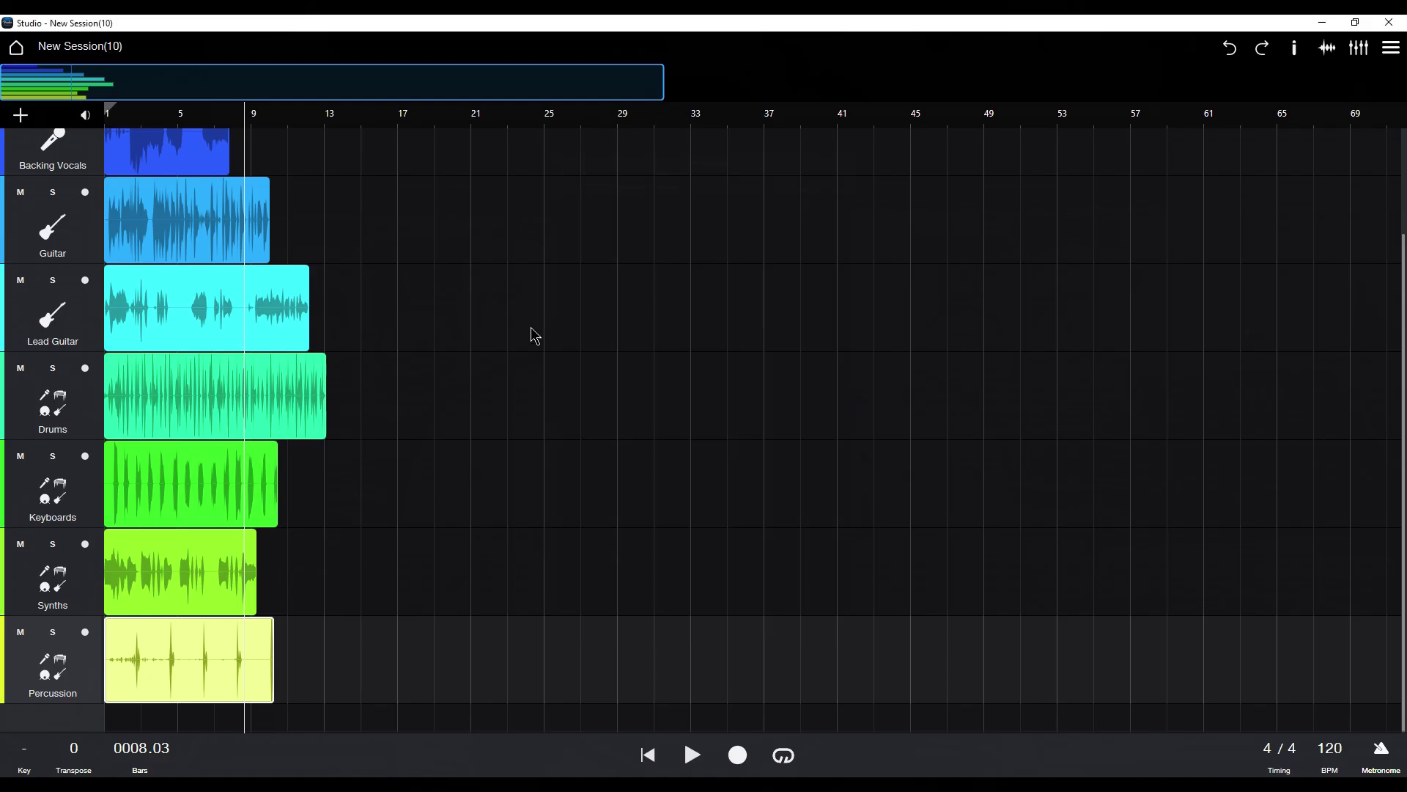
pyautogui.scroll(3, 510, 353)
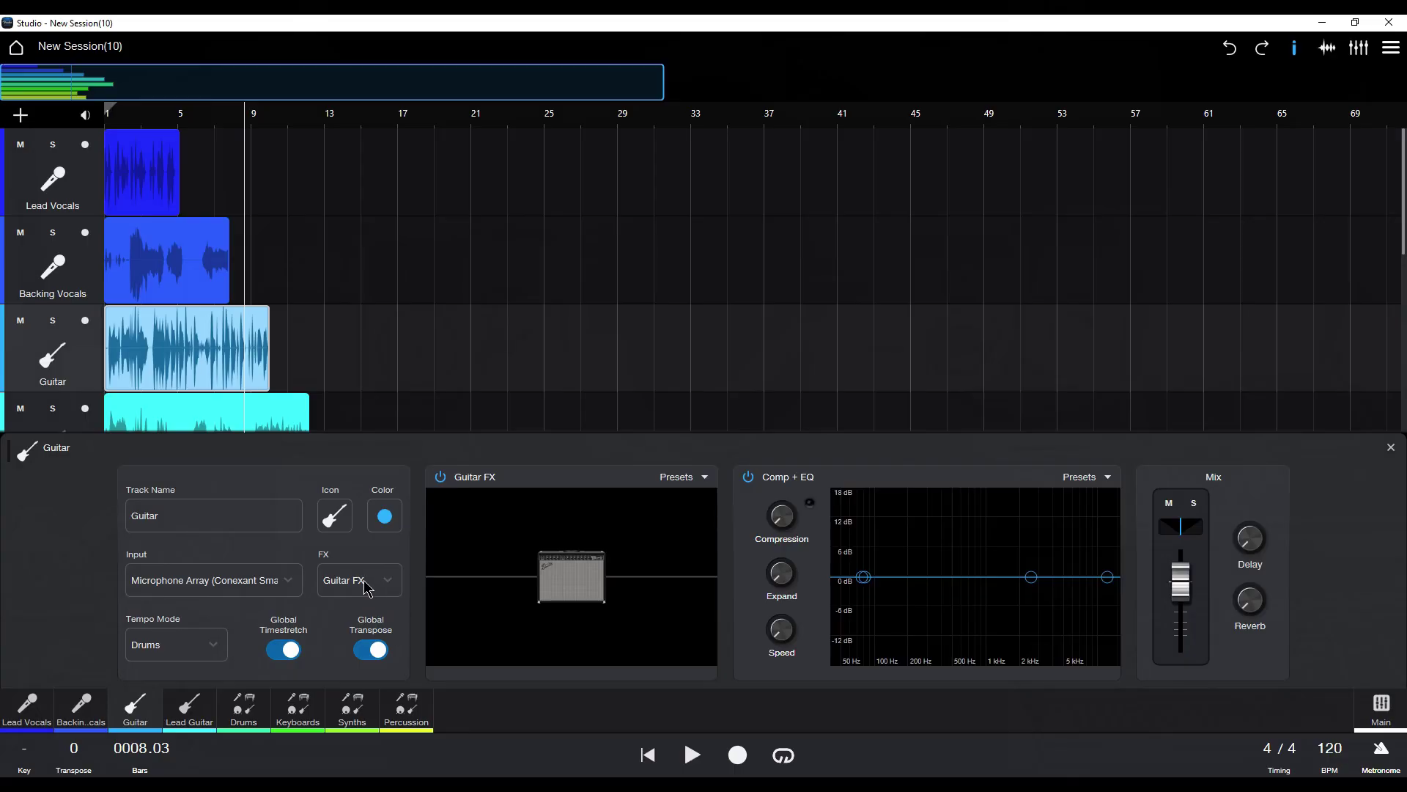
# - Audition Guitar FX factory presets, keep Twin Blues, and bring up the '65 Twin Reverb amp controls
pyautogui.click(536, 591)
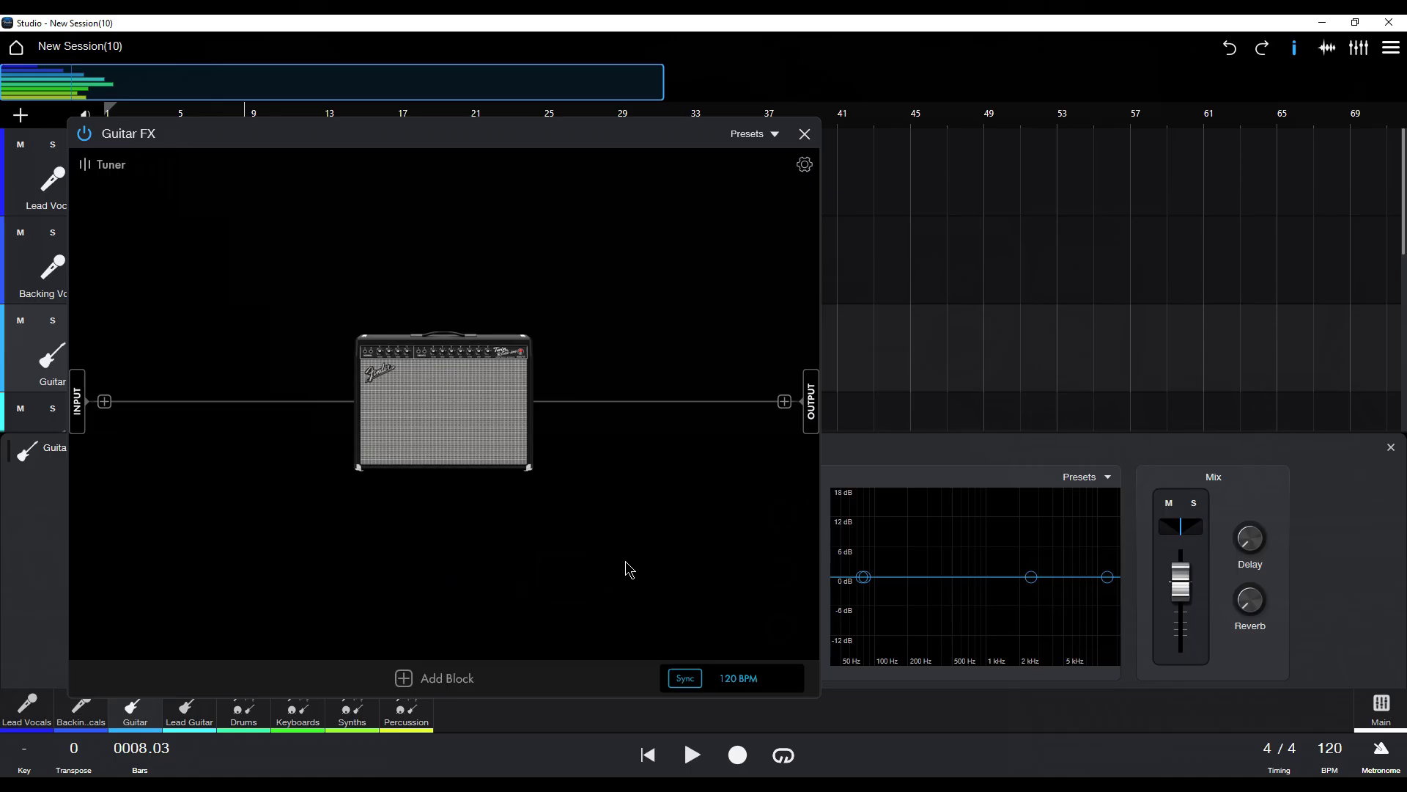
pyautogui.click(775, 136)
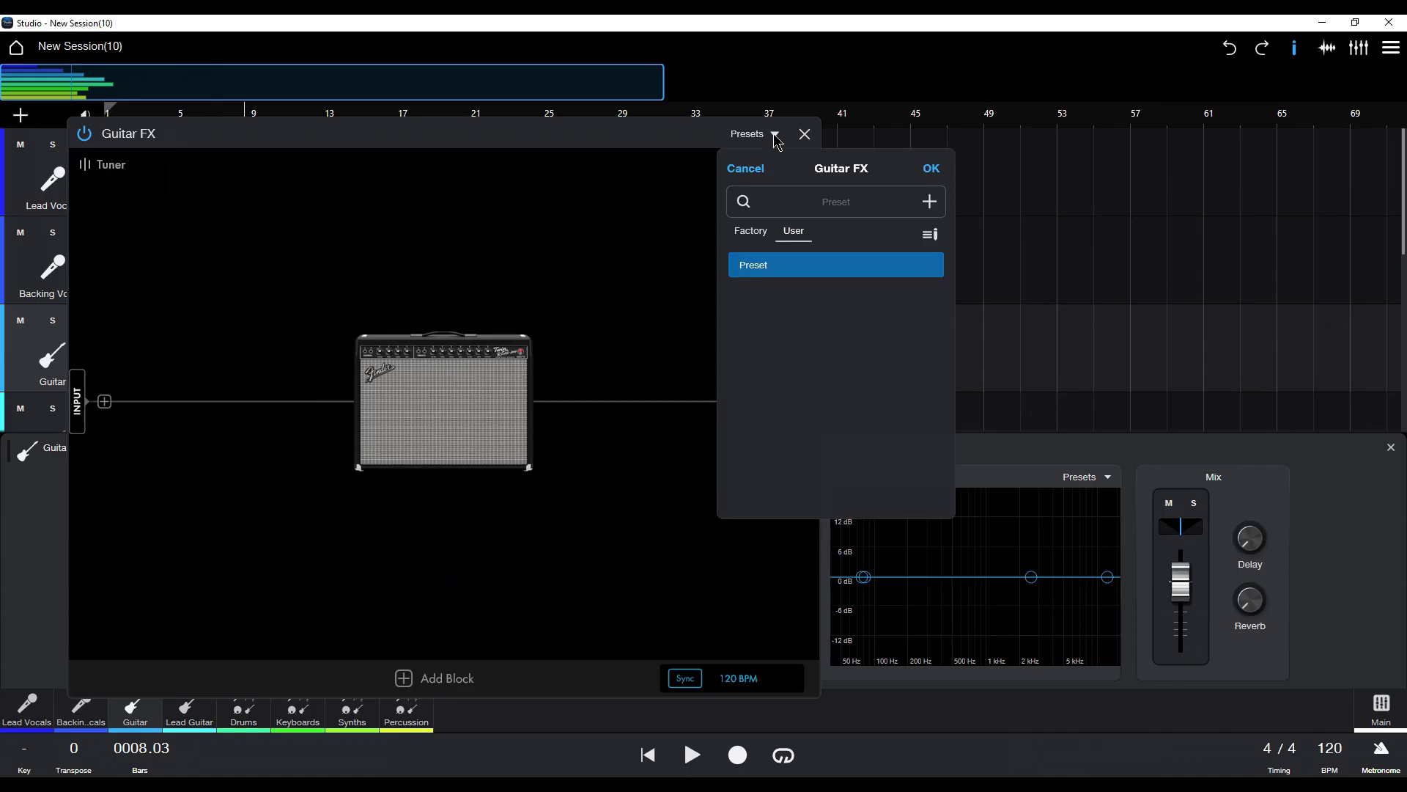
pyautogui.click(761, 233)
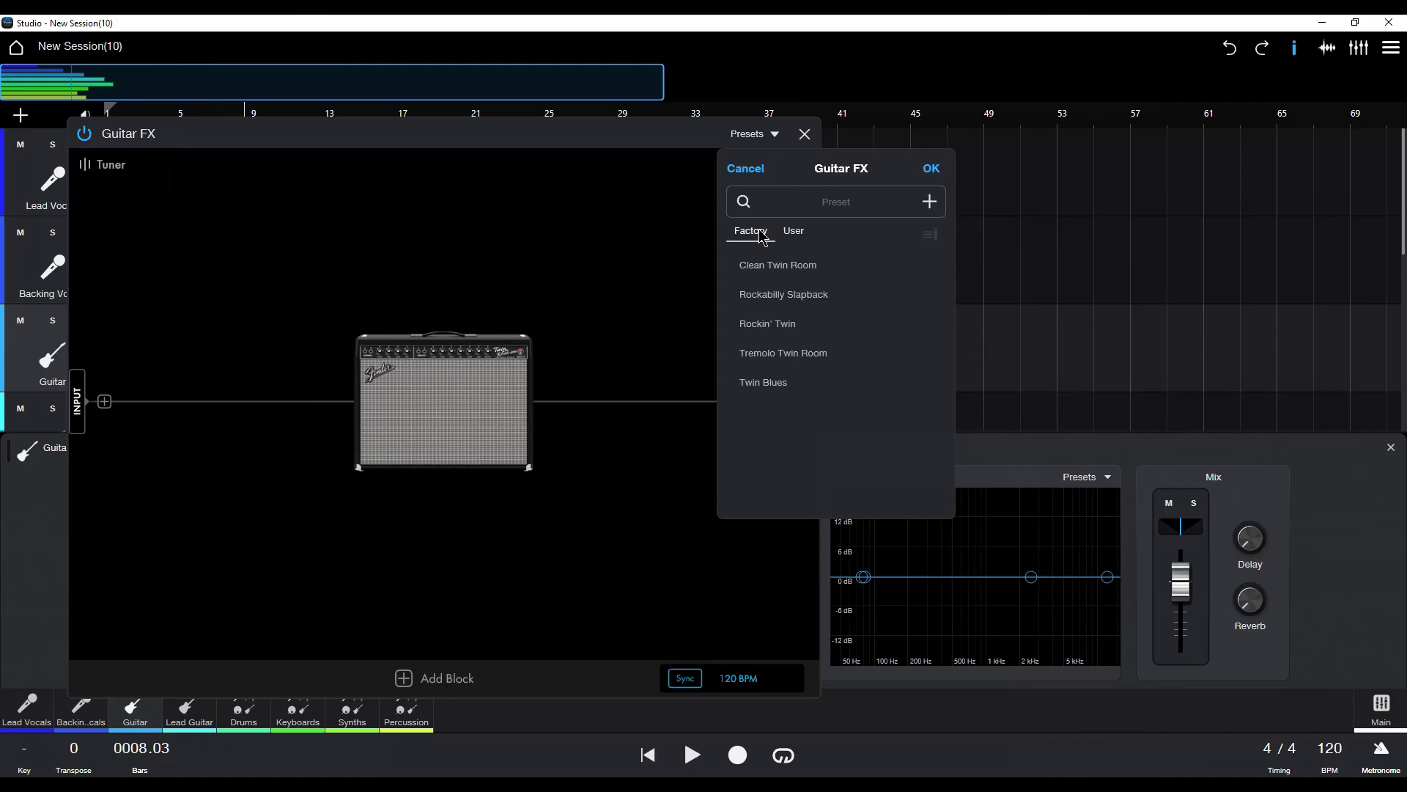
pyautogui.click(778, 267)
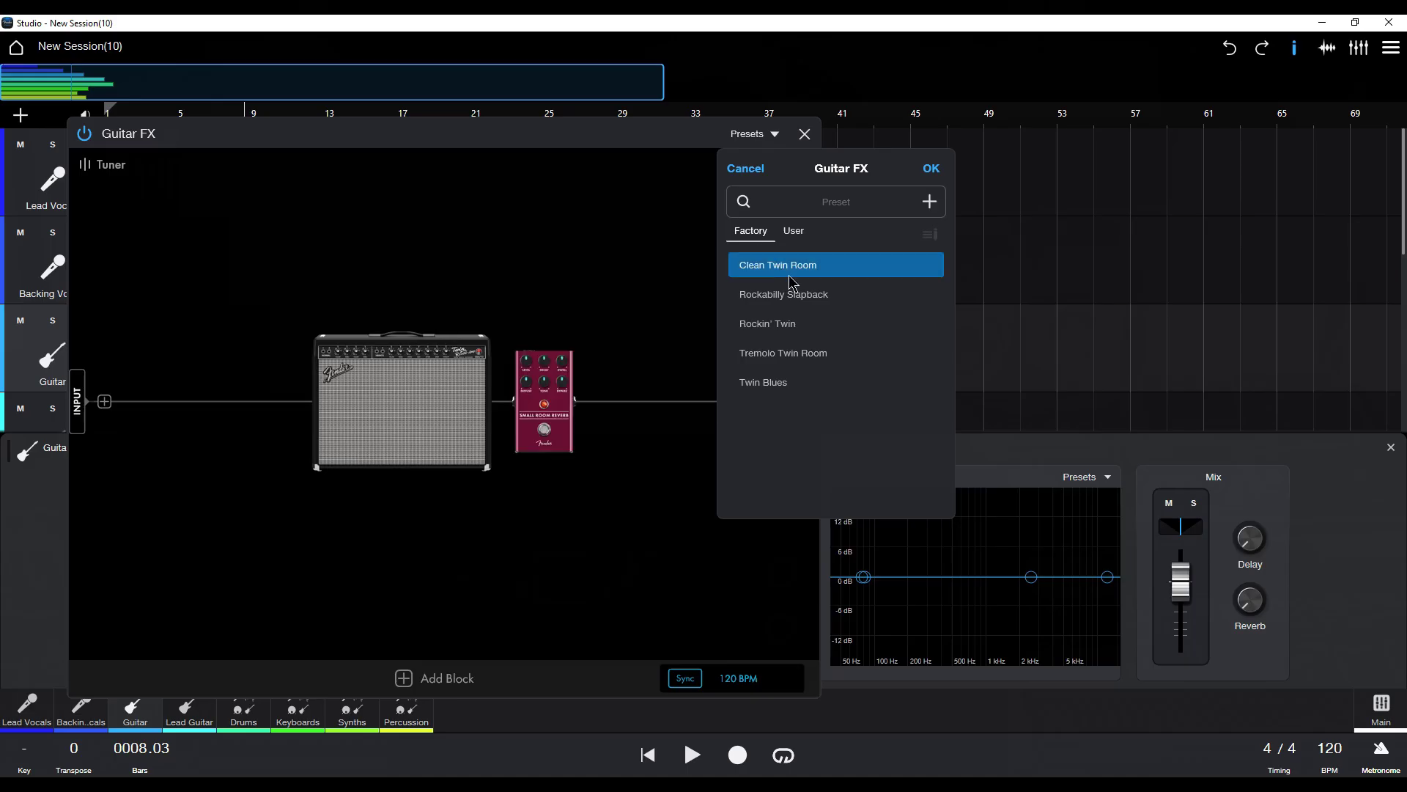
pyautogui.click(799, 302)
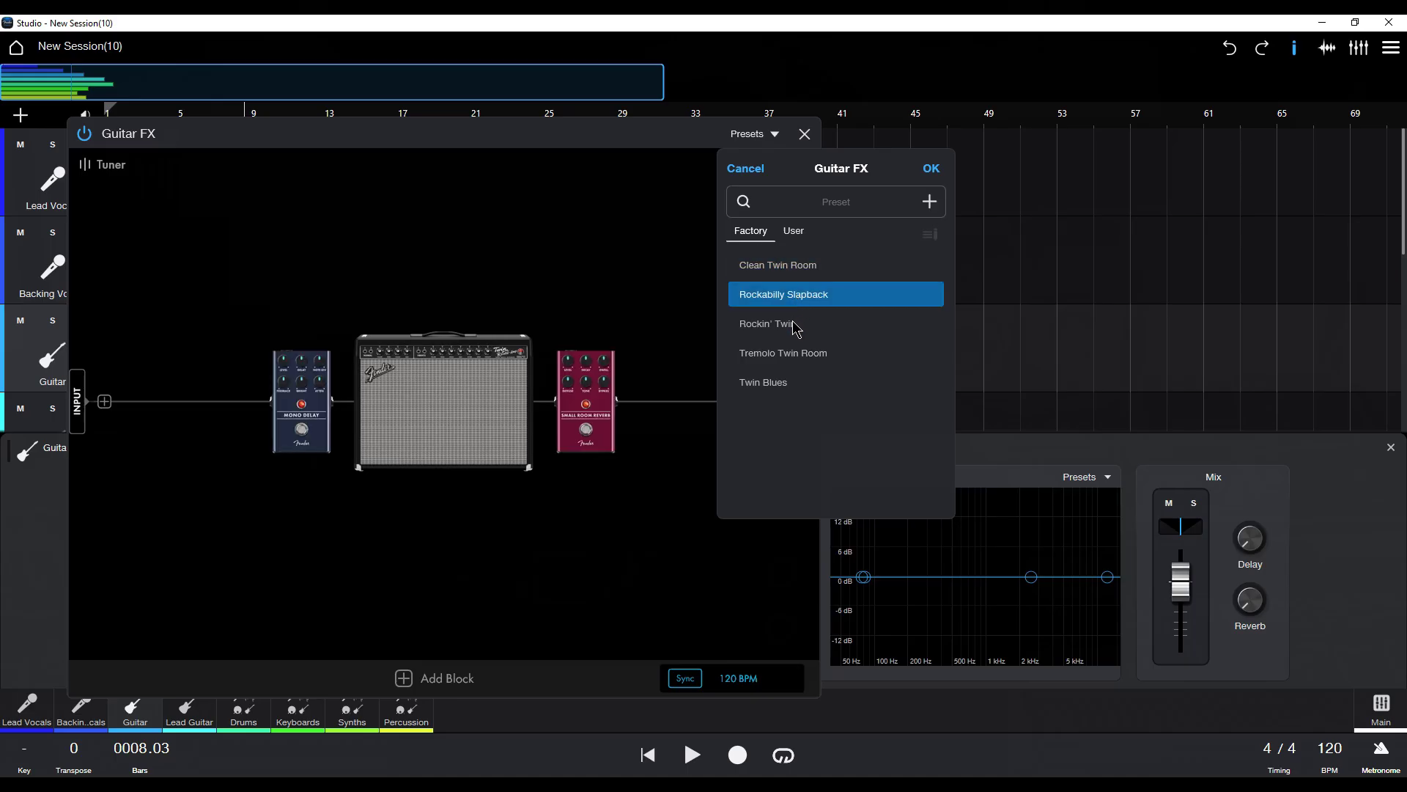
pyautogui.click(795, 326)
pyautogui.click(806, 359)
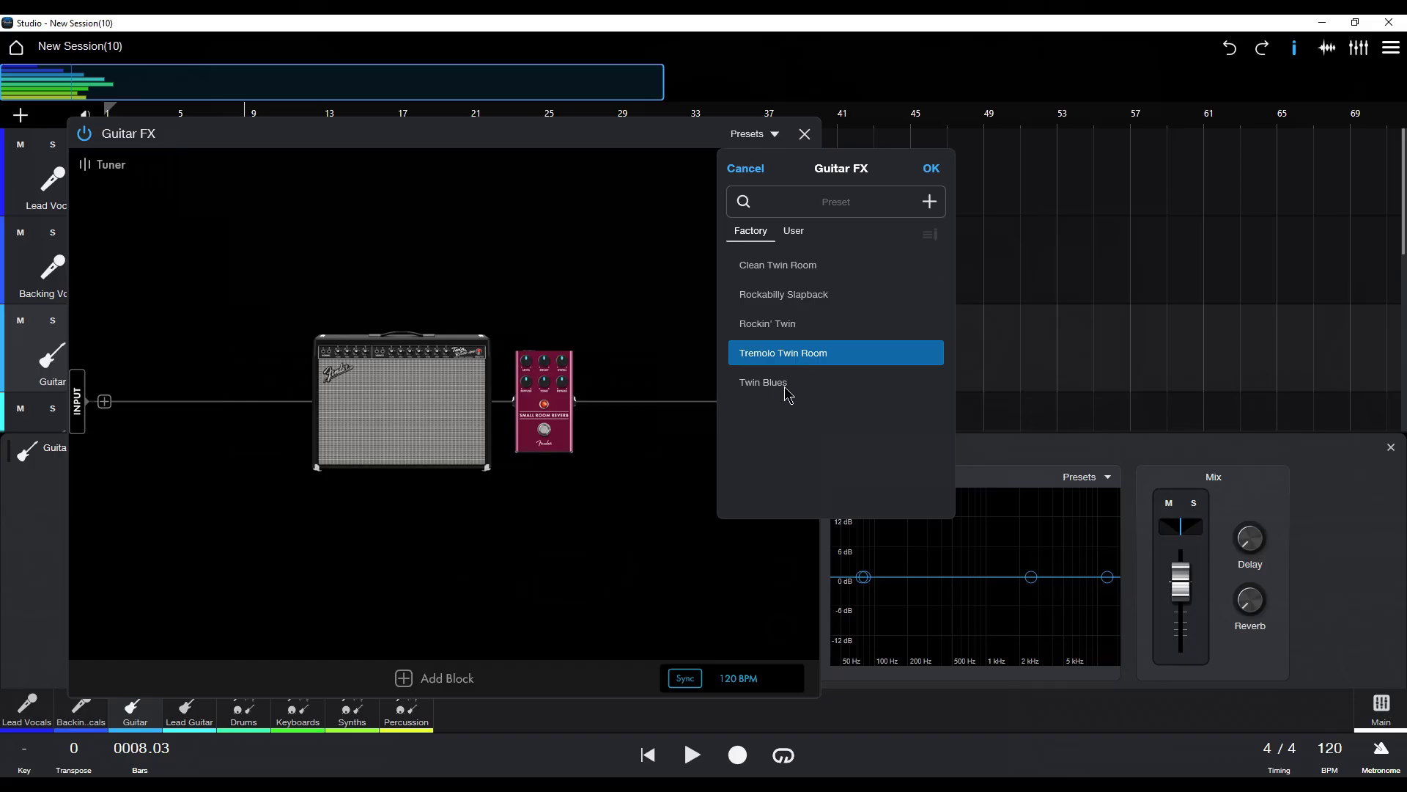
pyautogui.click(787, 394)
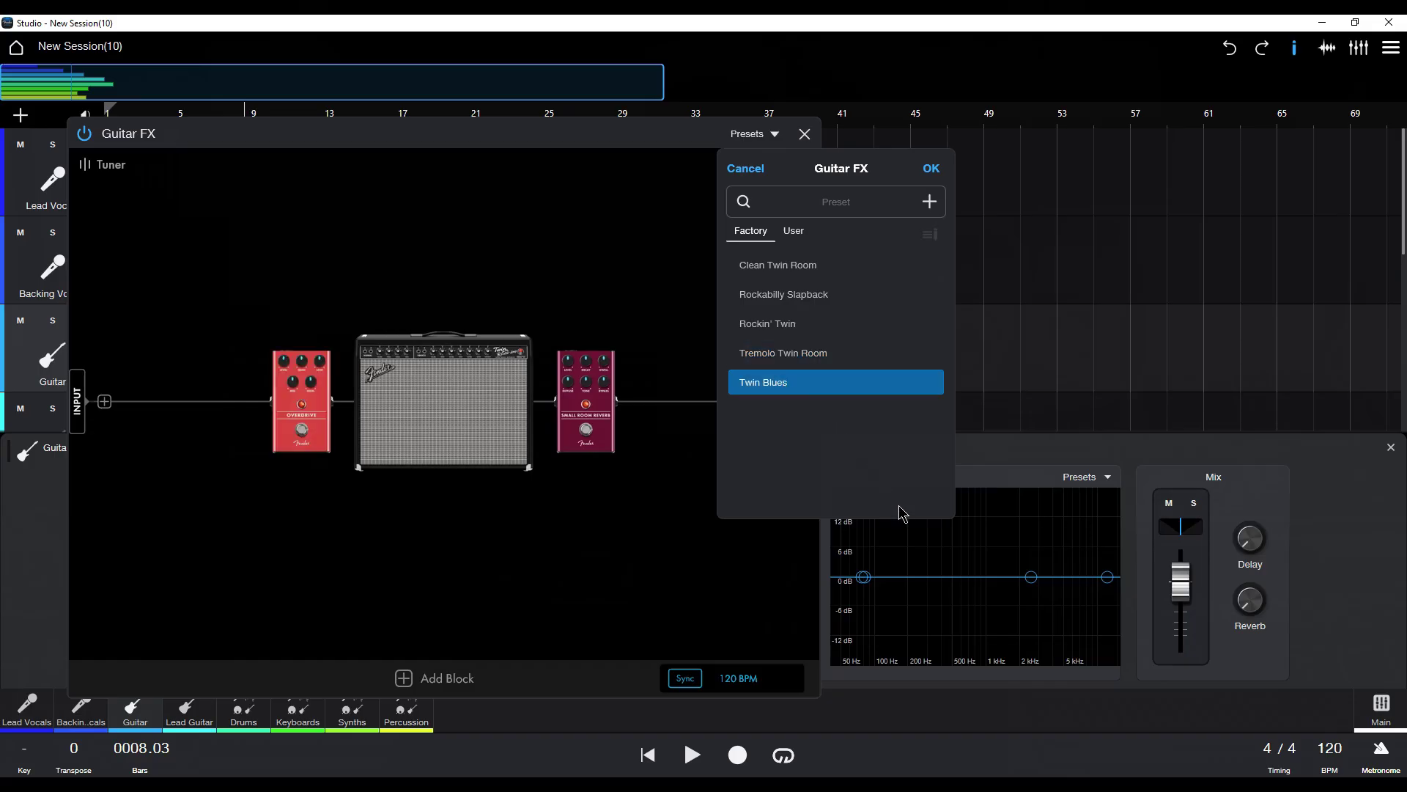
pyautogui.click(930, 168)
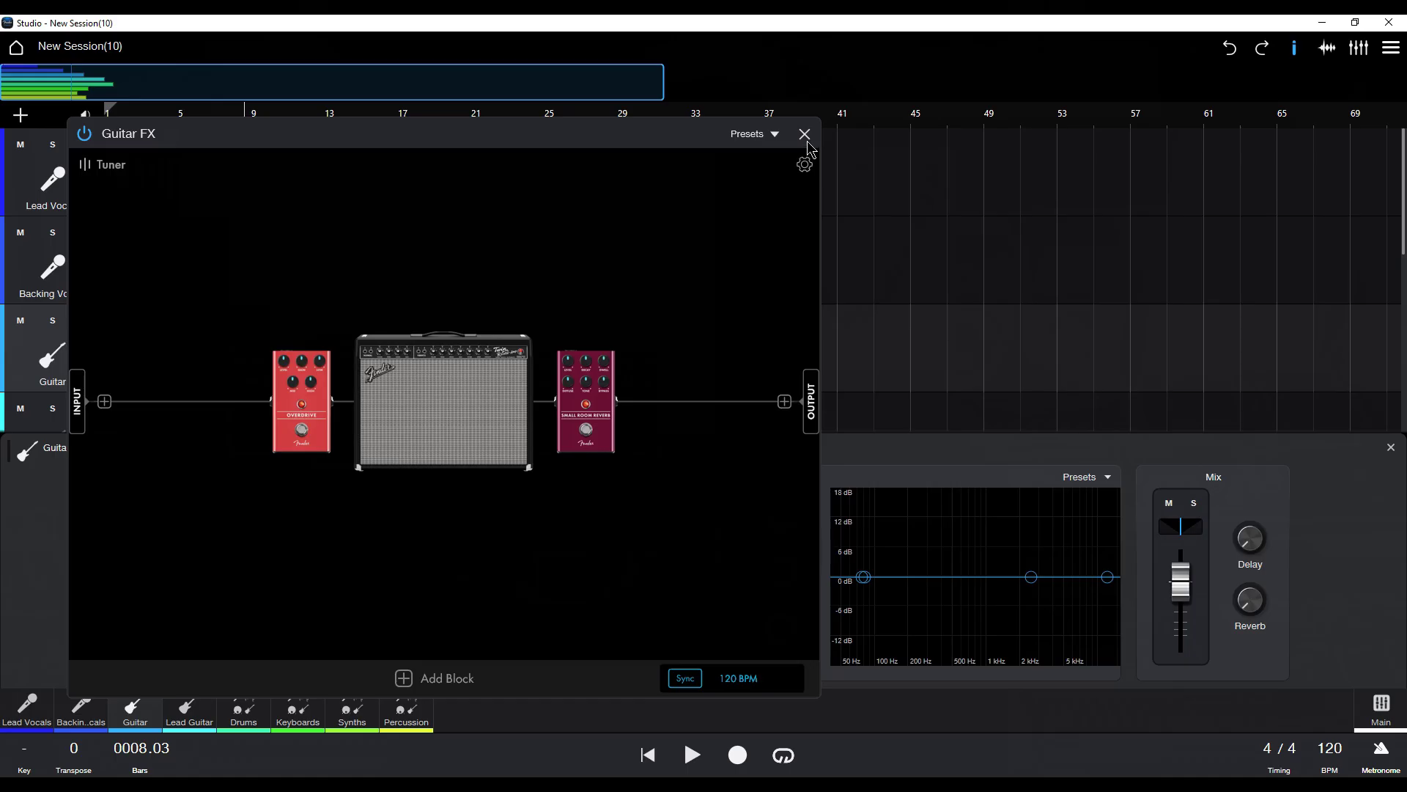
pyautogui.click(489, 449)
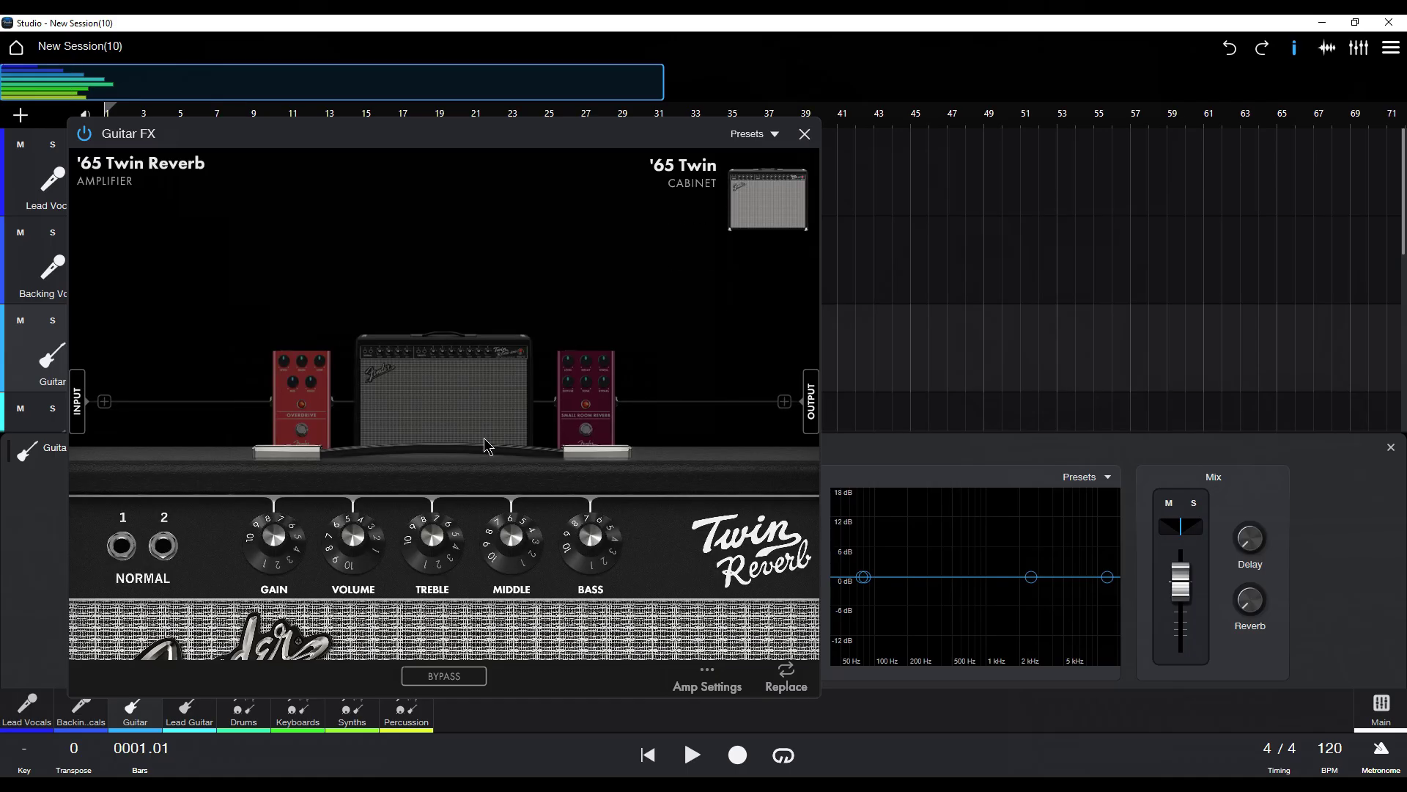
# - Compare replacement amps for the '65 Twin Reverb: '59 Bassman, BB15 Med and Super-Sonic
pyautogui.click(787, 678)
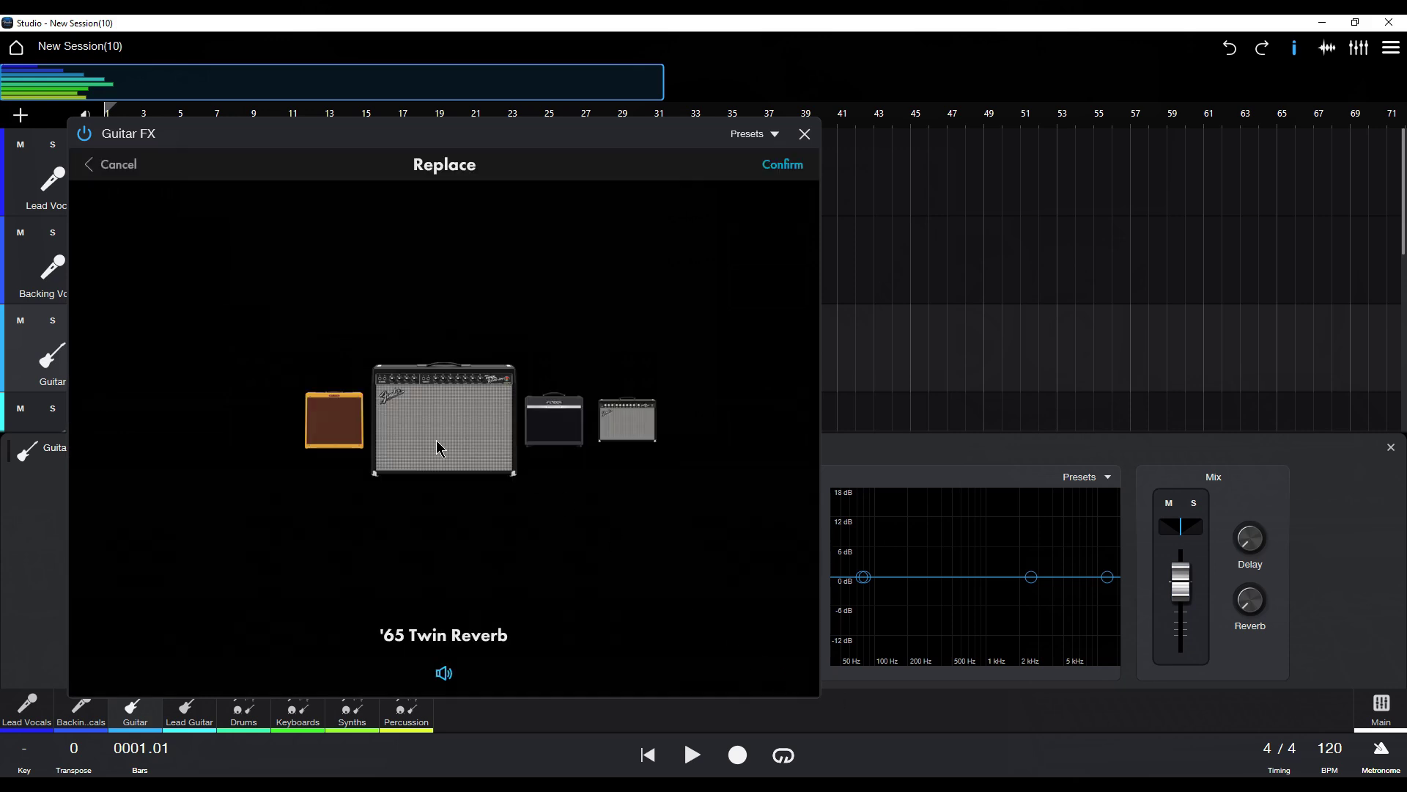
pyautogui.click(337, 413)
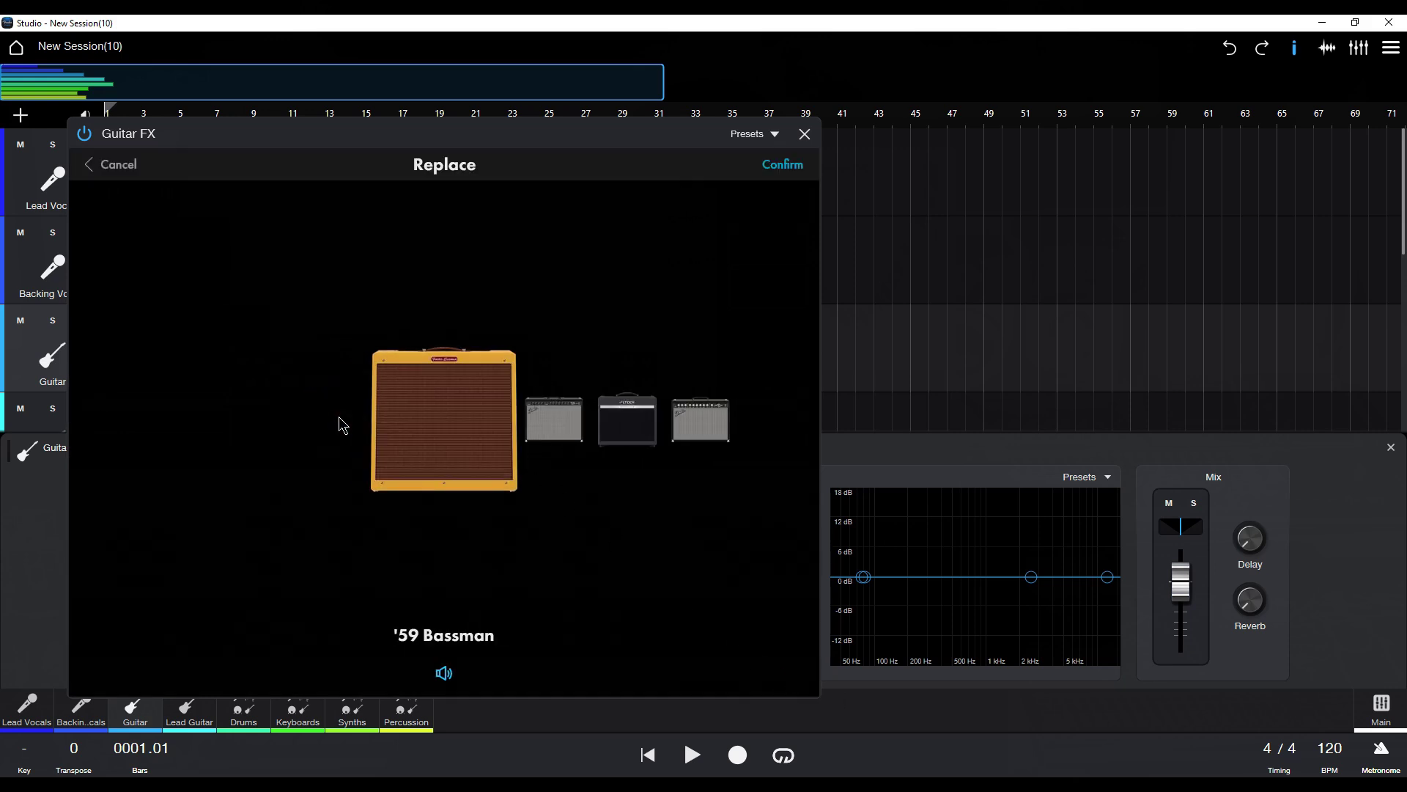
pyautogui.click(546, 437)
pyautogui.click(545, 439)
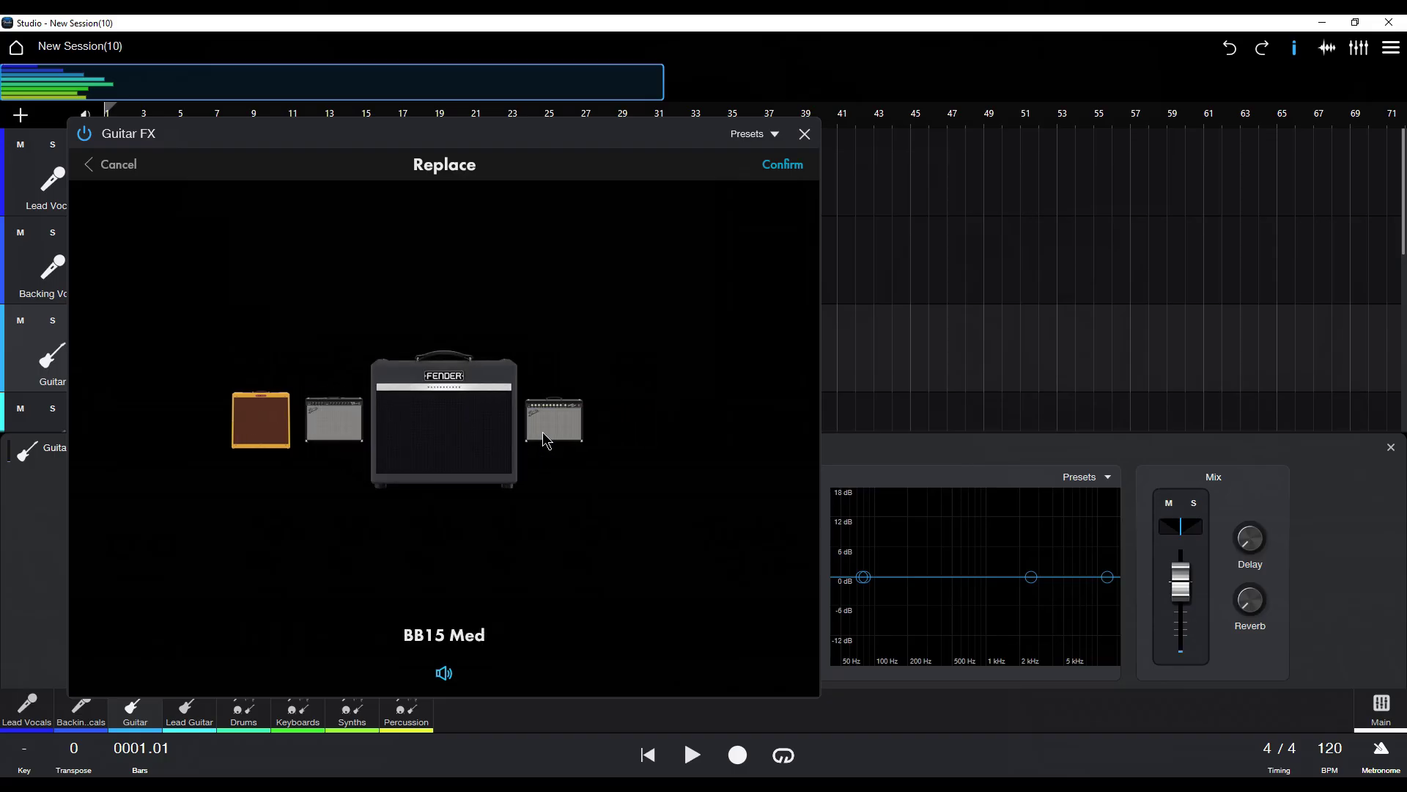
pyautogui.click(552, 438)
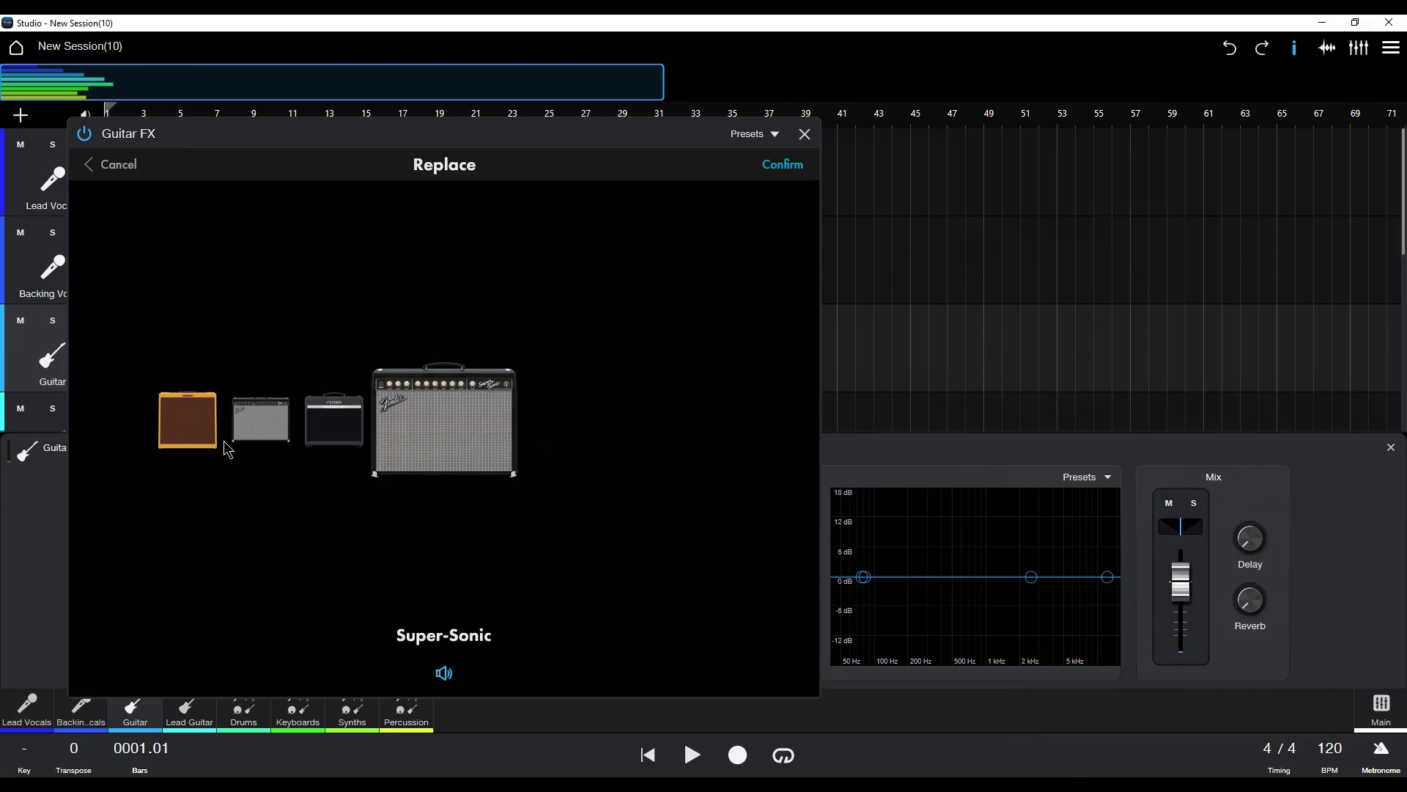
pyautogui.click(178, 434)
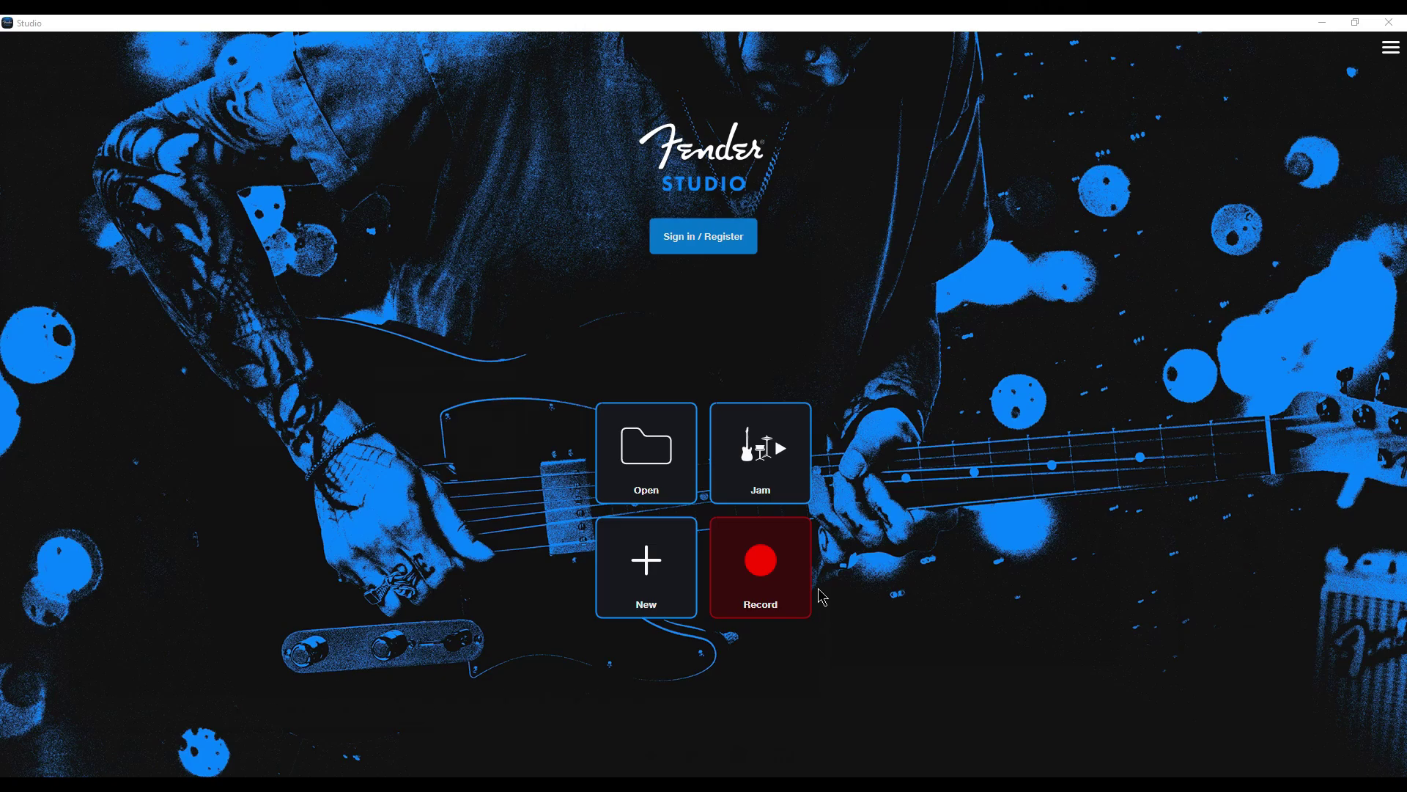
# - Browse the Jam songs list, scrolling down through the songs and back up
pyautogui.click(772, 485)
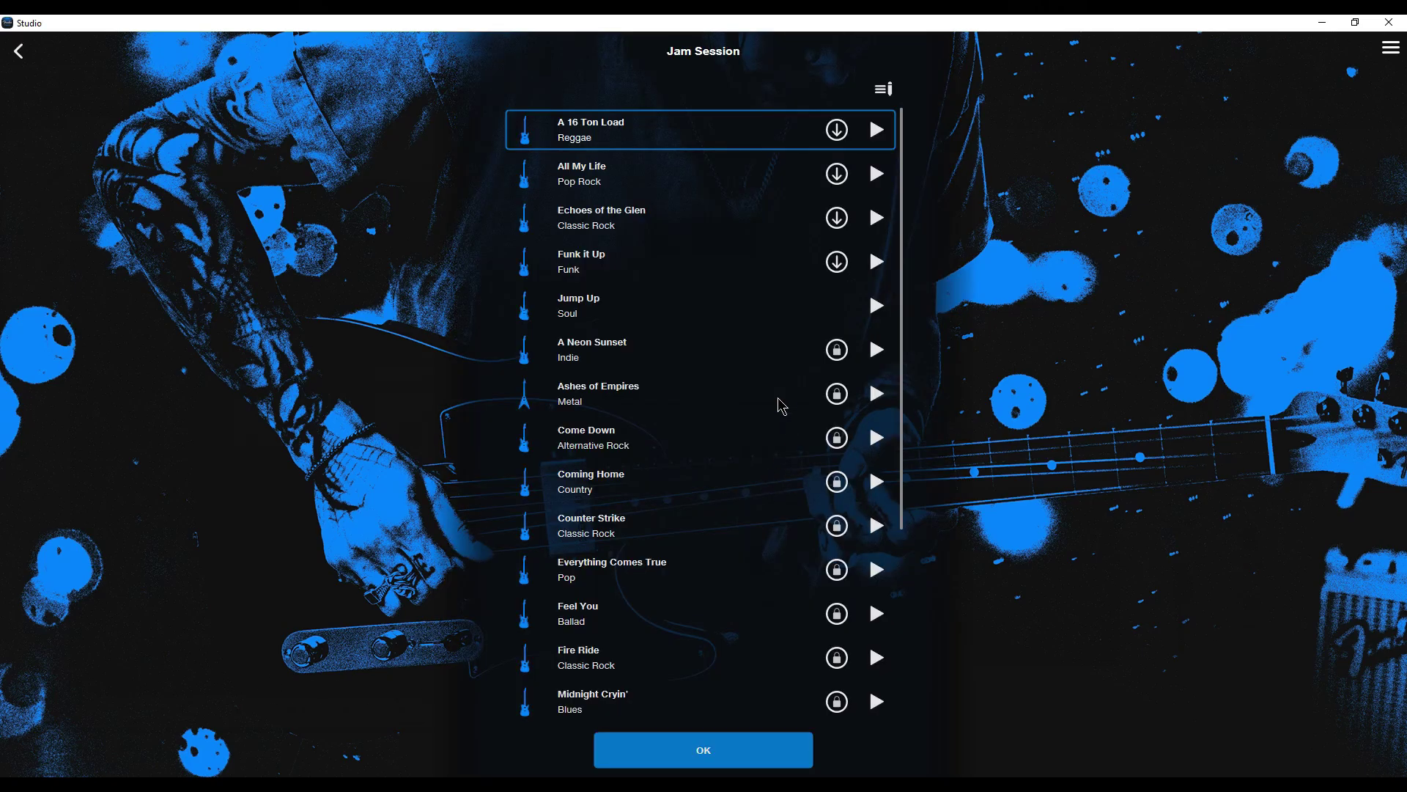
pyautogui.scroll(-4, 799, 185)
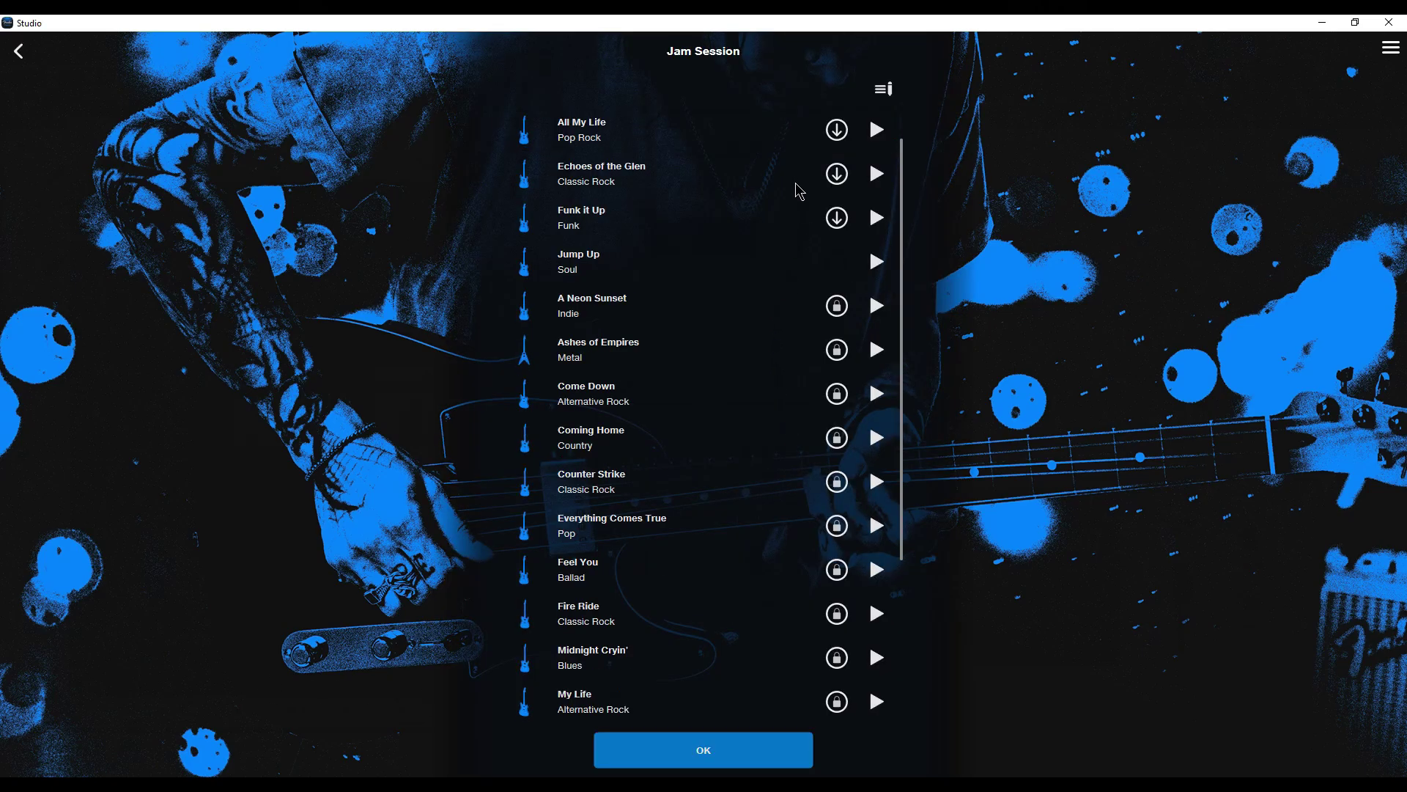
pyautogui.scroll(-2, 798, 196)
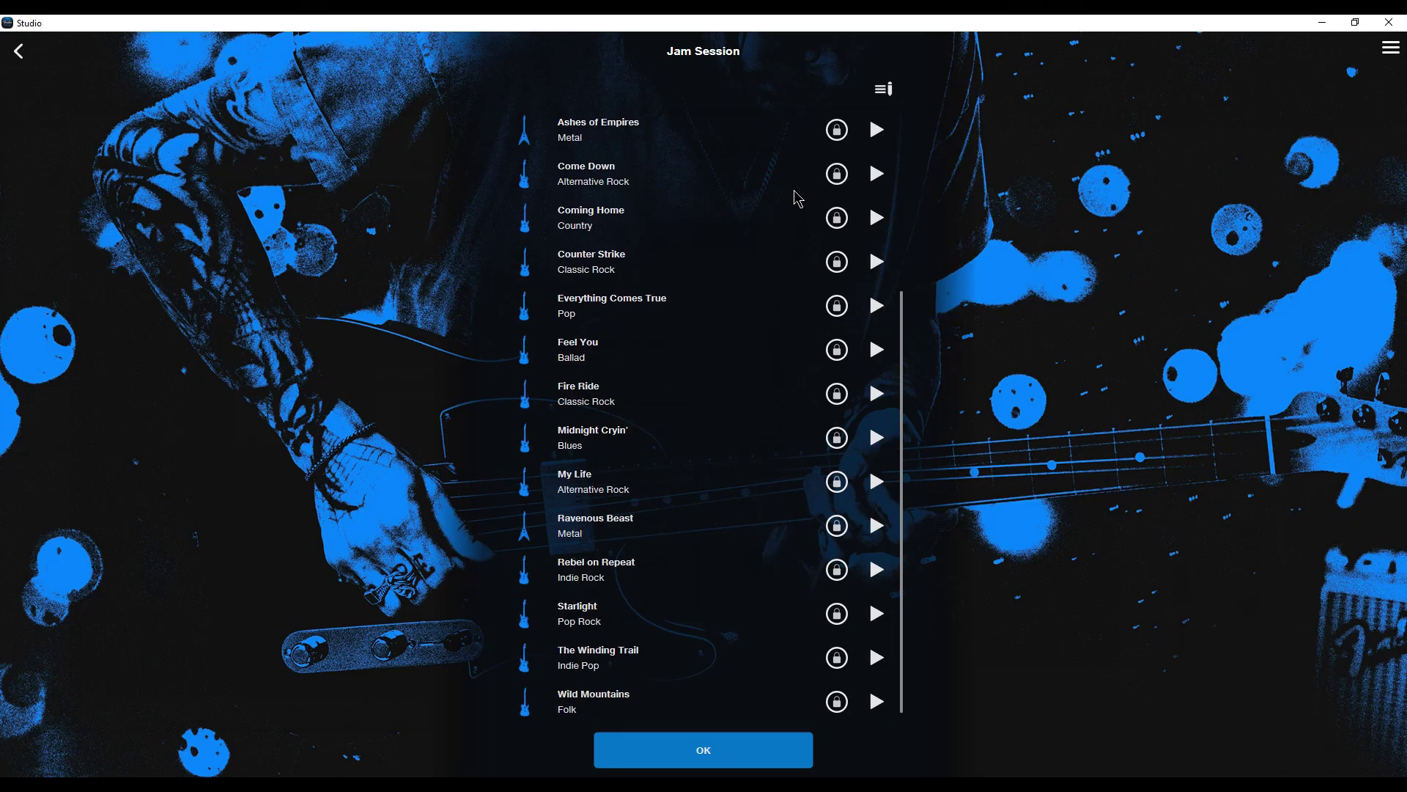
pyautogui.scroll(8, 797, 202)
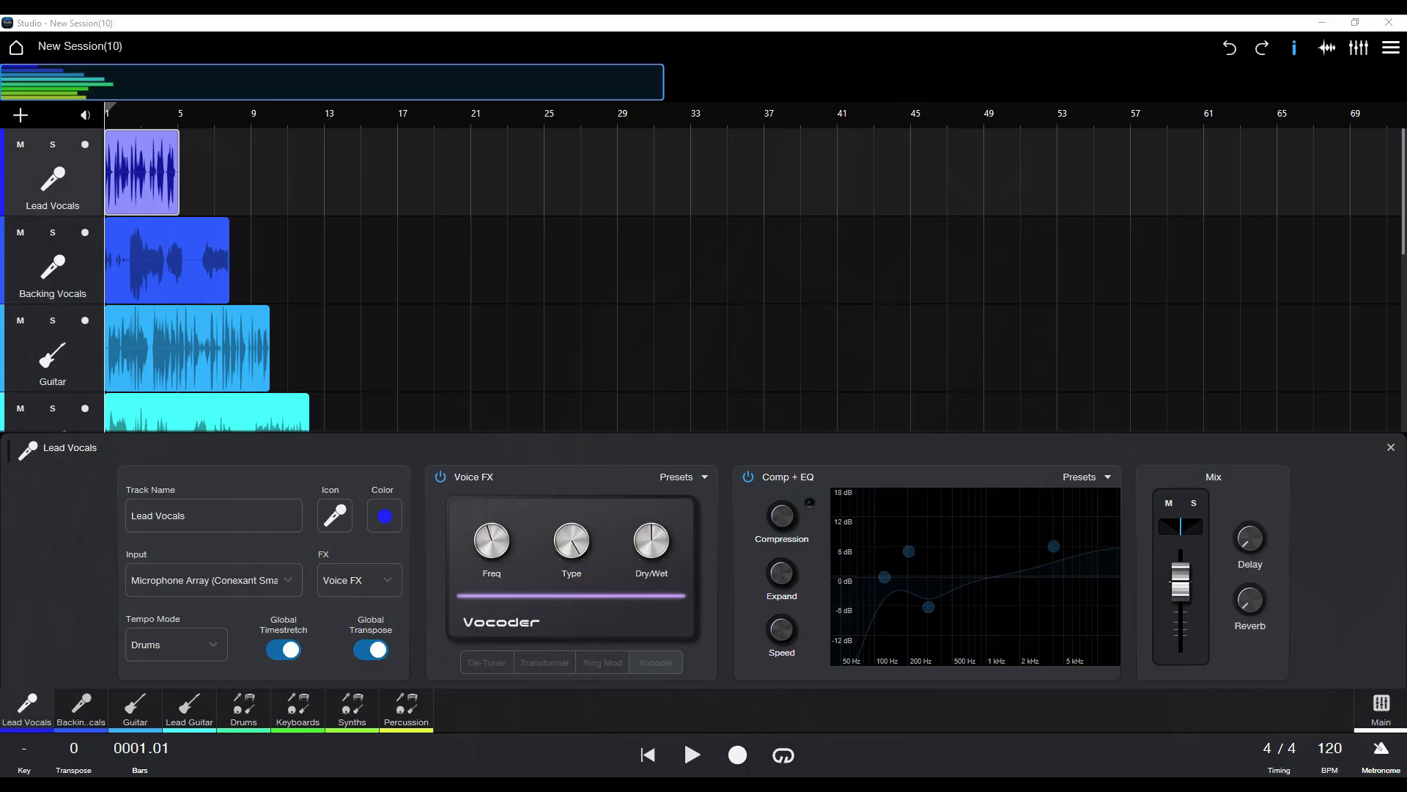
# - View the Lead Vocals Comp + EQ enlarged, then close it and the Lead Vocals editor
pyautogui.click(784, 523)
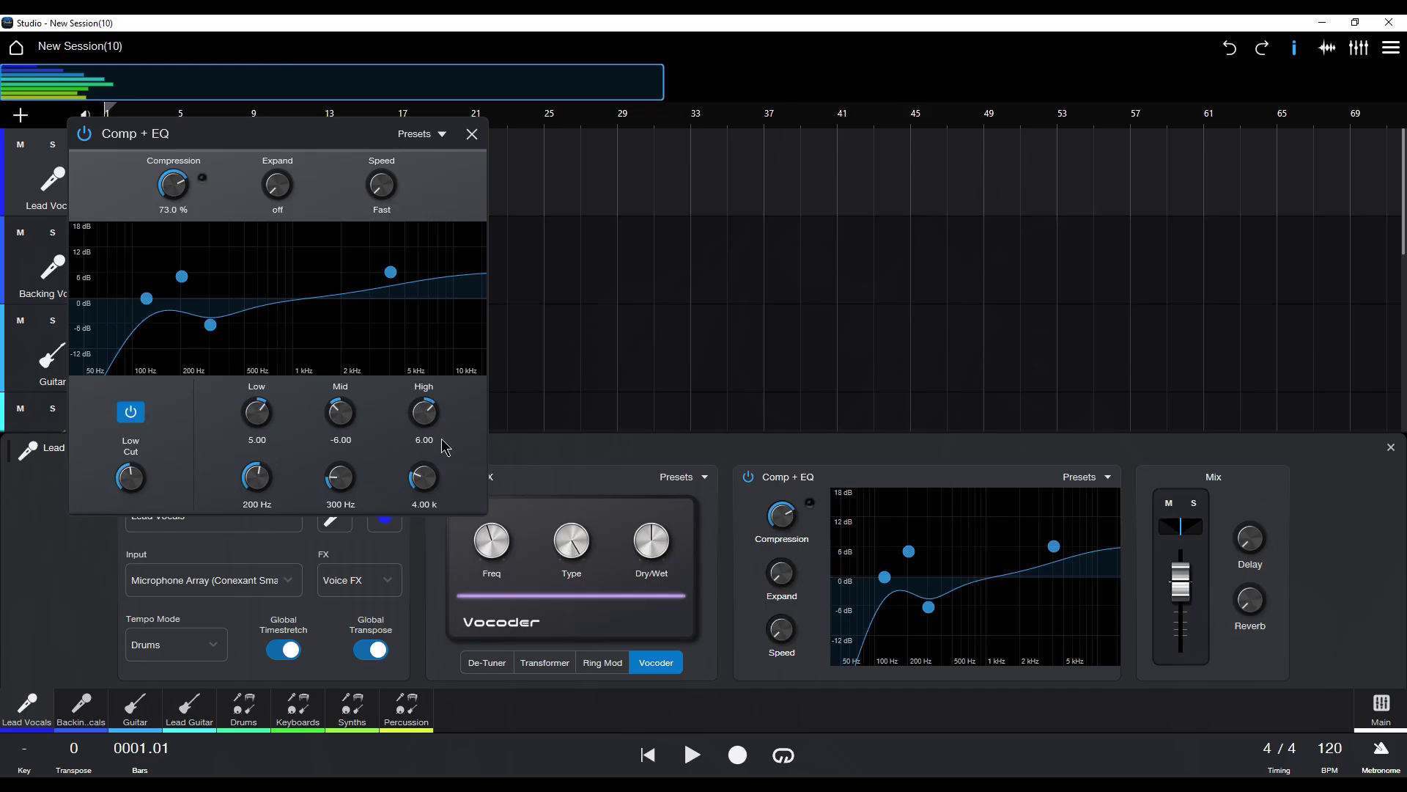
pyautogui.click(473, 135)
pyautogui.click(513, 151)
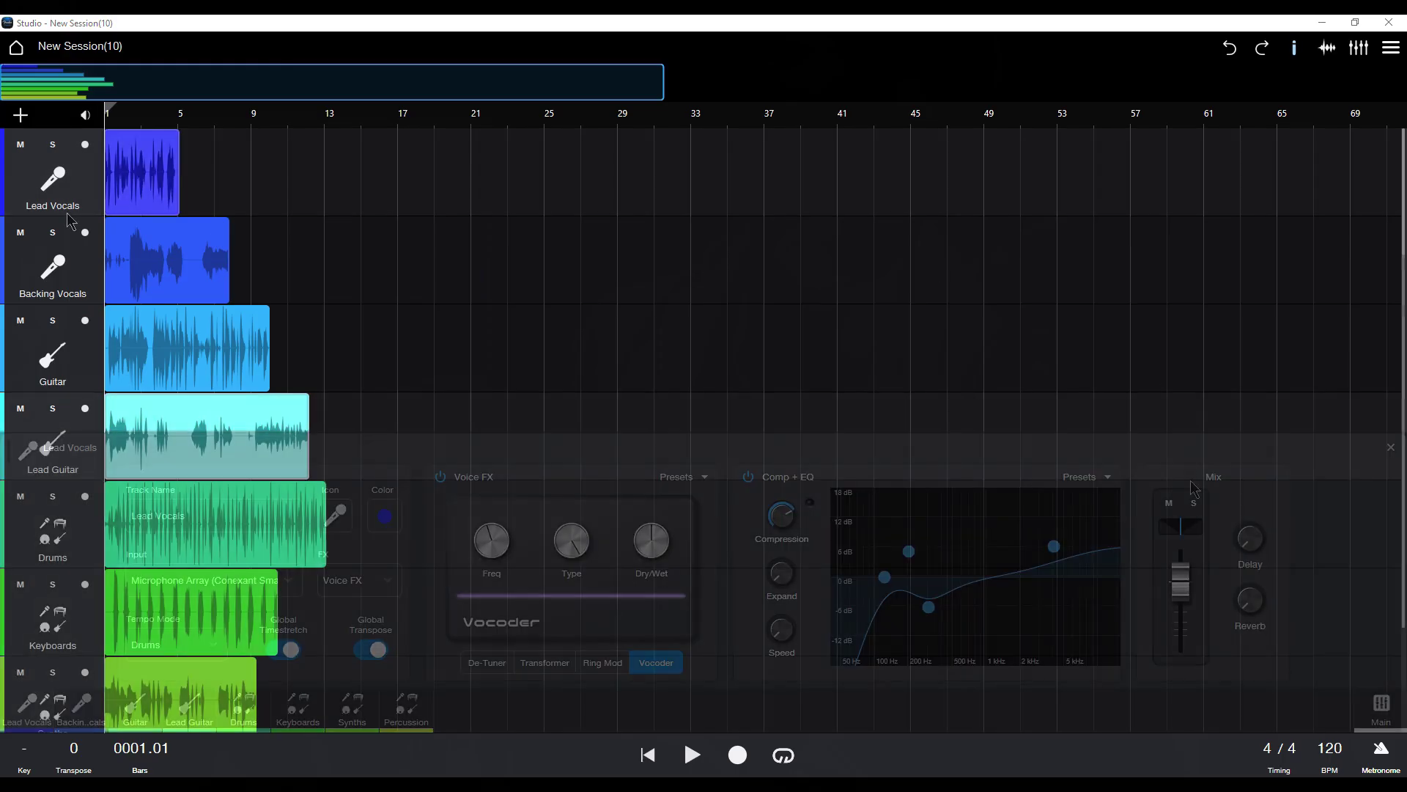
# - Add Voice FX to Lead Vocals, trying Transformer and Ring Mod before selecting Vocoder
pyautogui.click(91, 213)
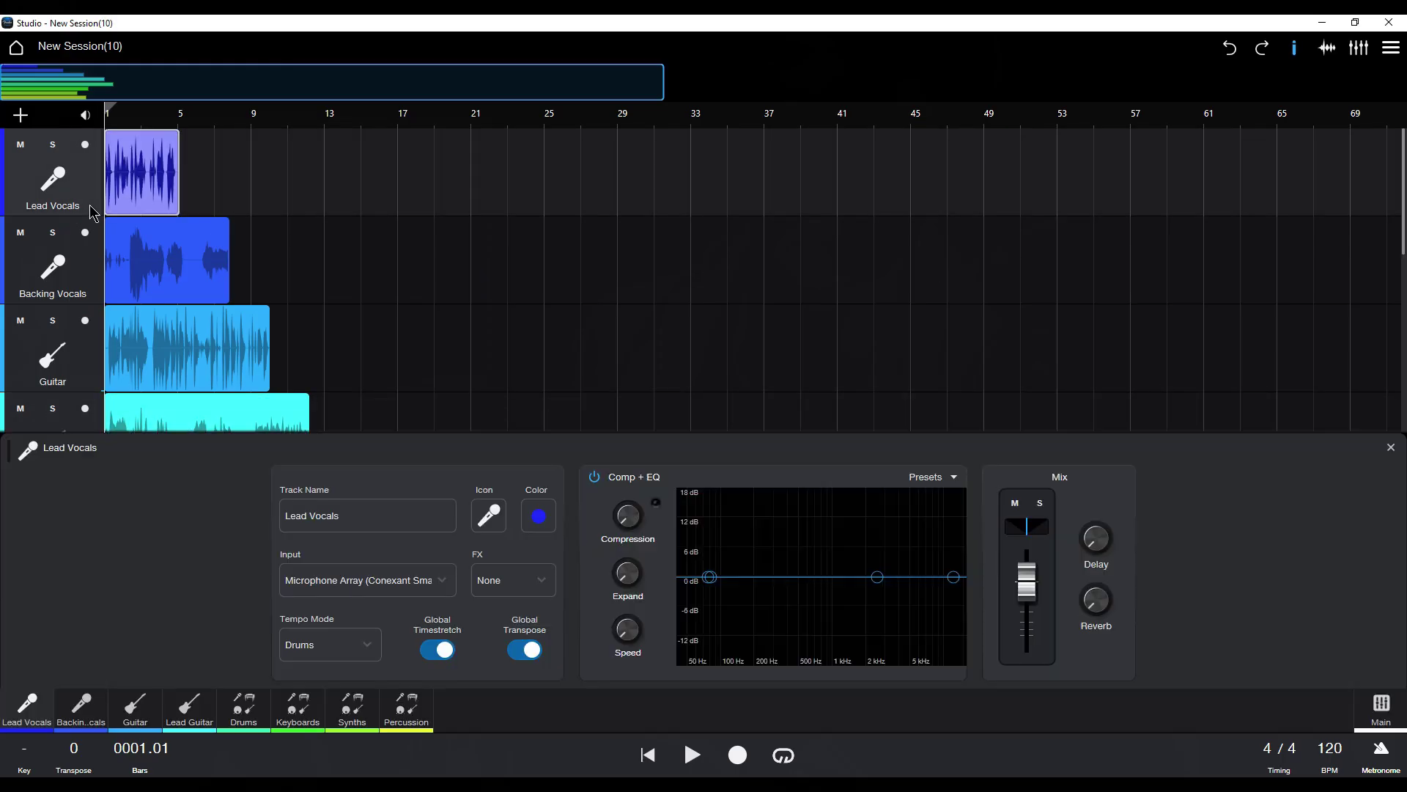
pyautogui.click(543, 587)
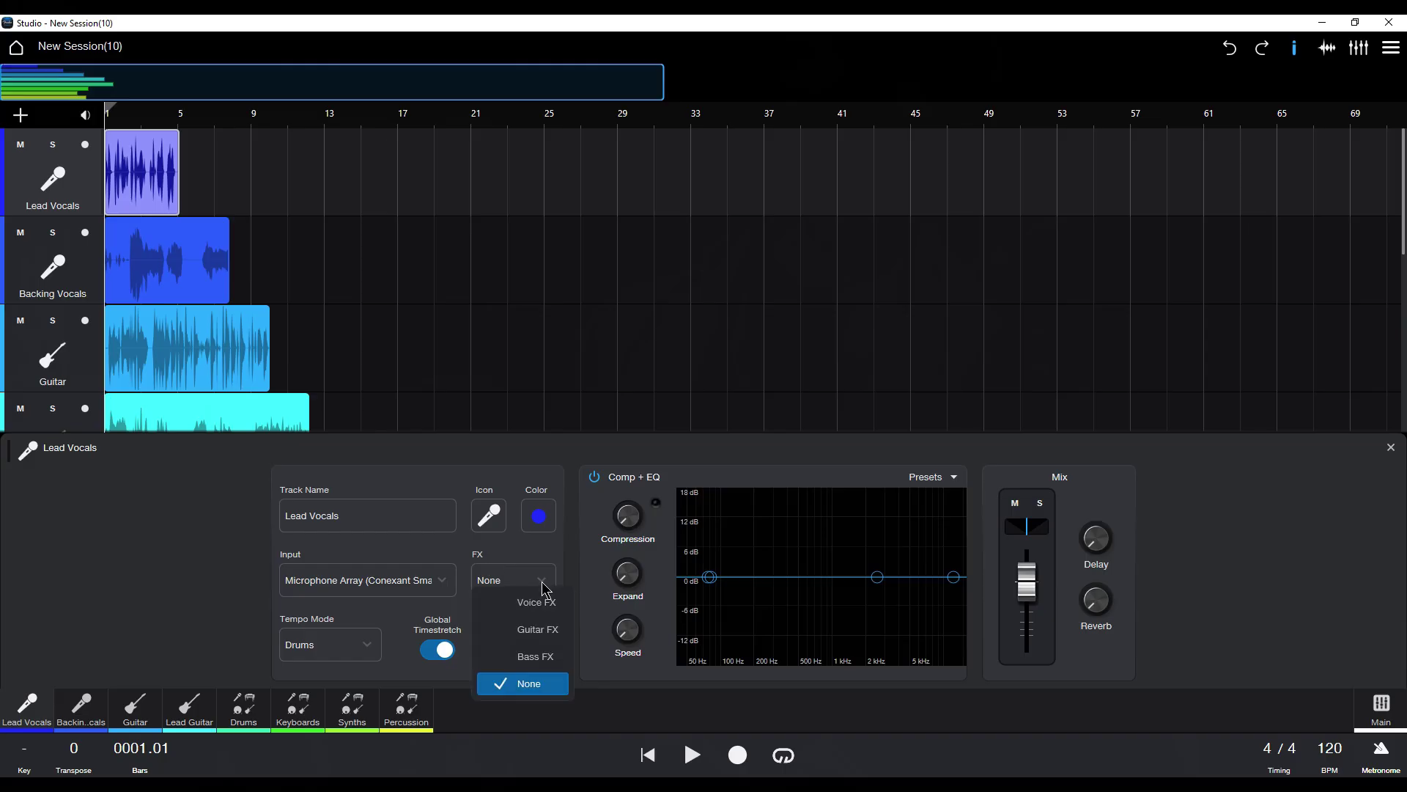
pyautogui.click(547, 605)
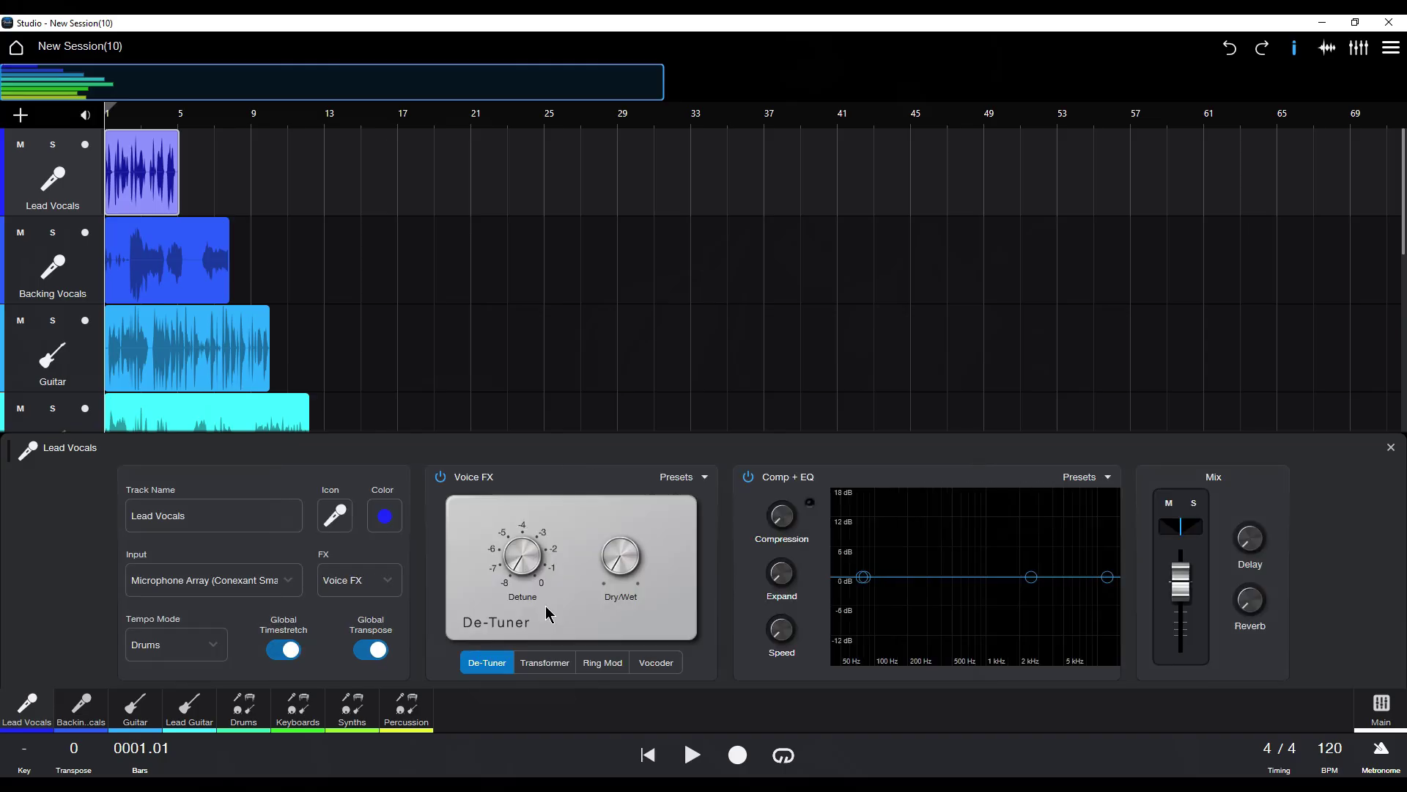
pyautogui.click(555, 664)
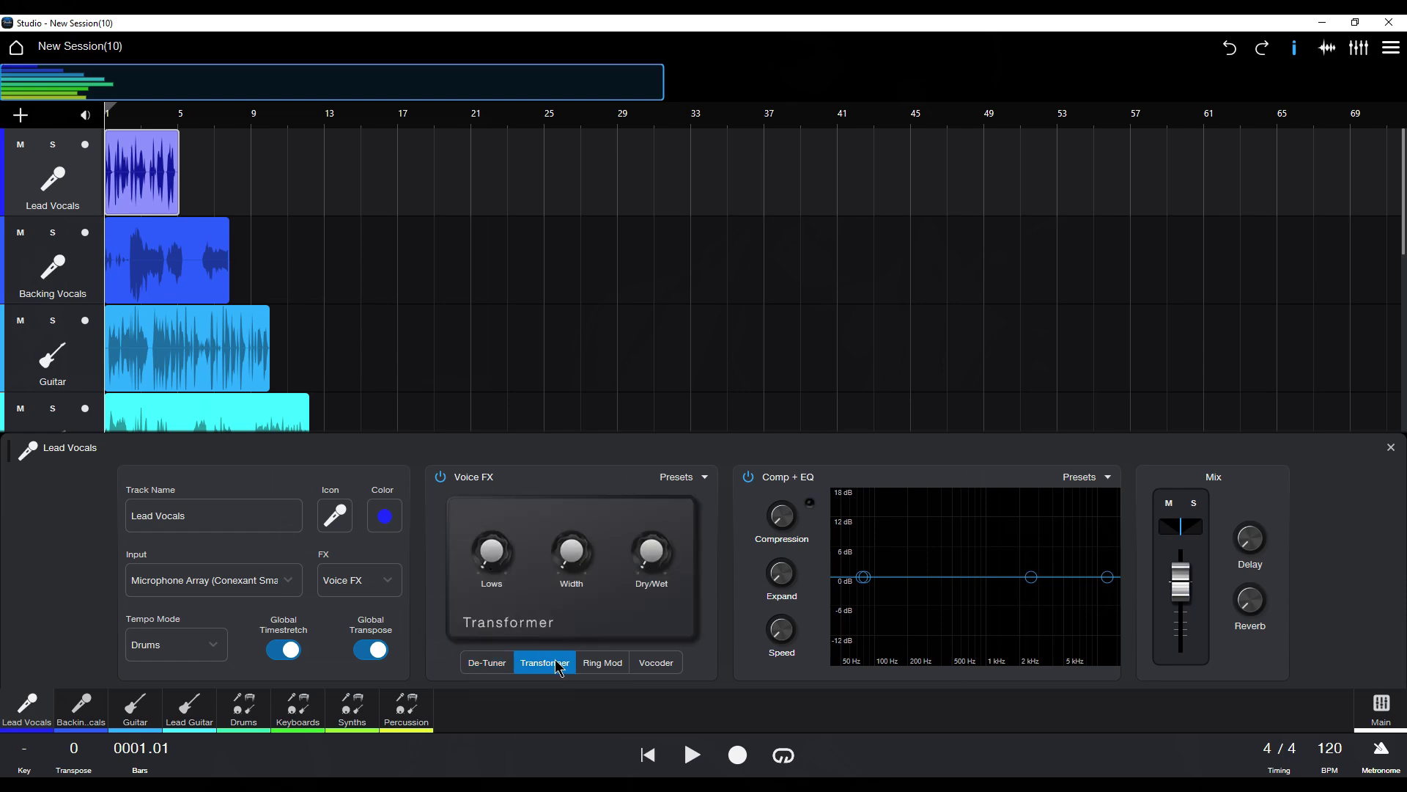
pyautogui.click(605, 663)
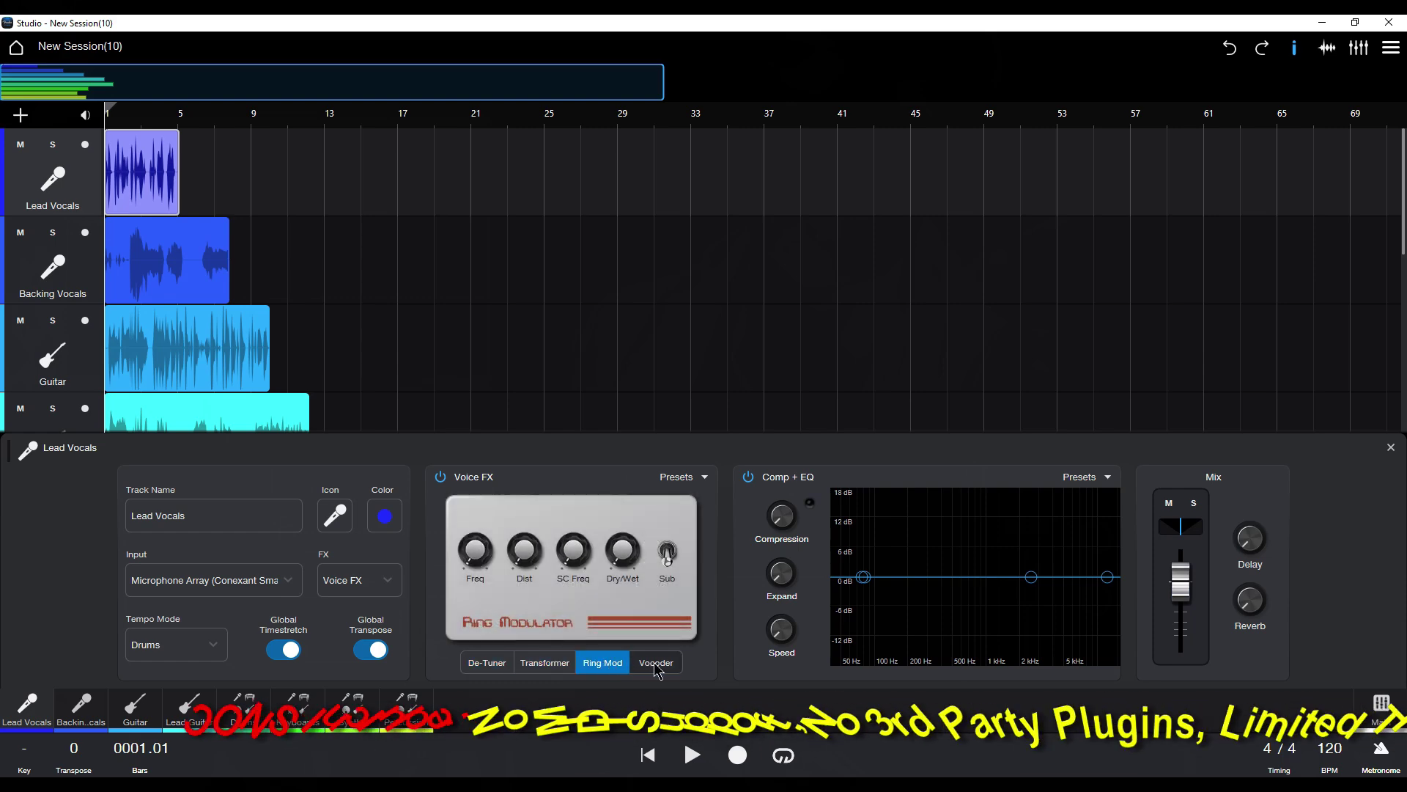
pyautogui.click(634, 666)
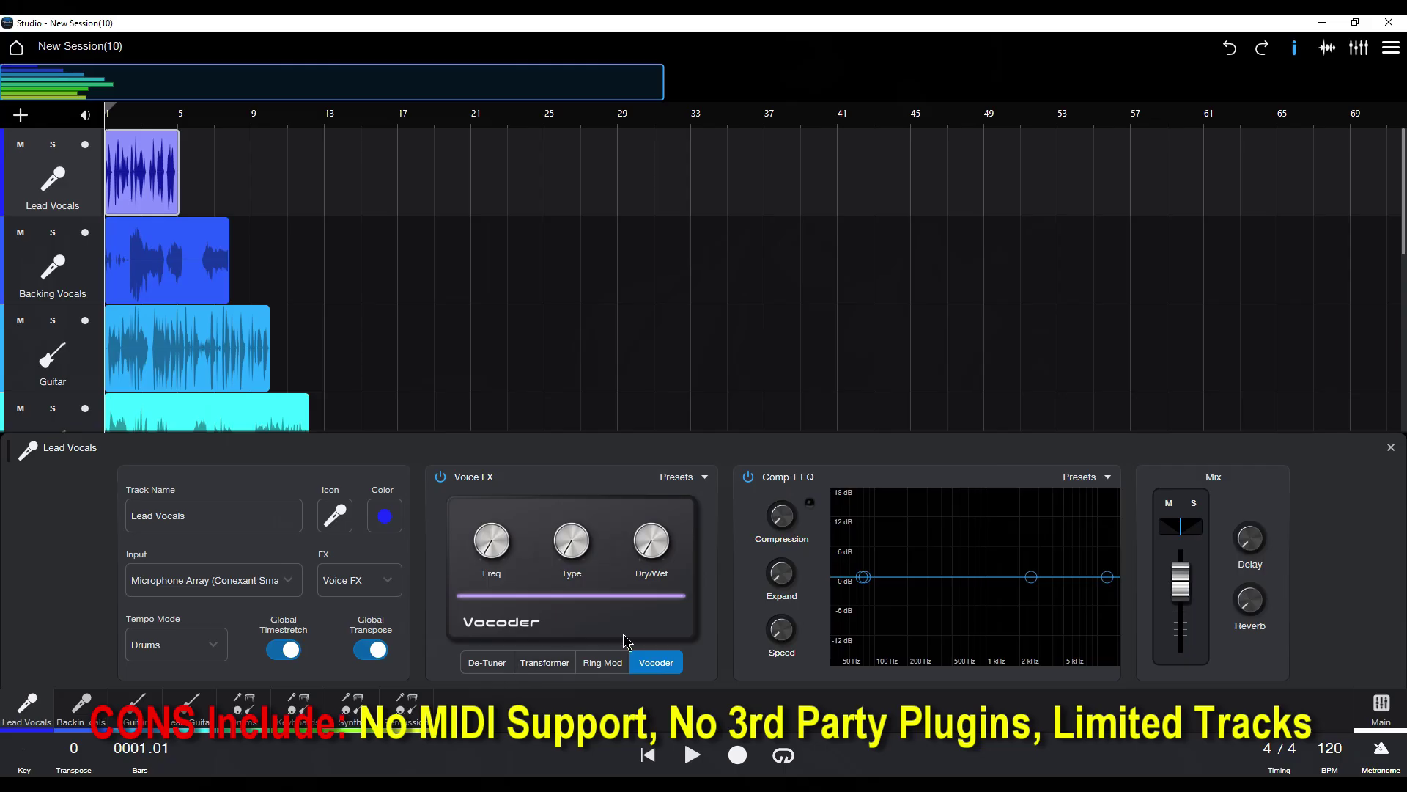
# - Audition Voice FX factory presets Hyper Voice, Mega Voice, Ring on A, Ring Transwave and Ring Tremolo C
pyautogui.click(705, 478)
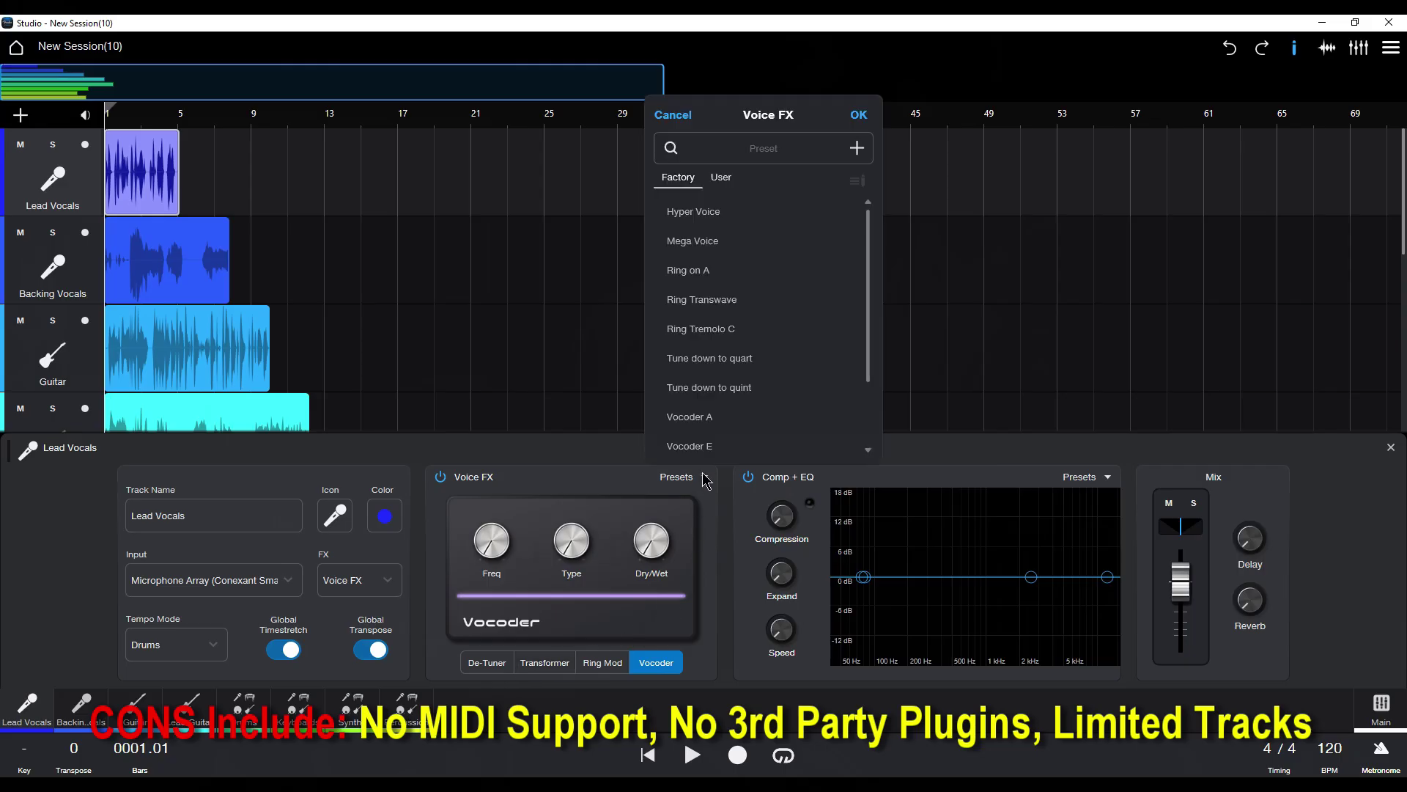
pyautogui.click(702, 220)
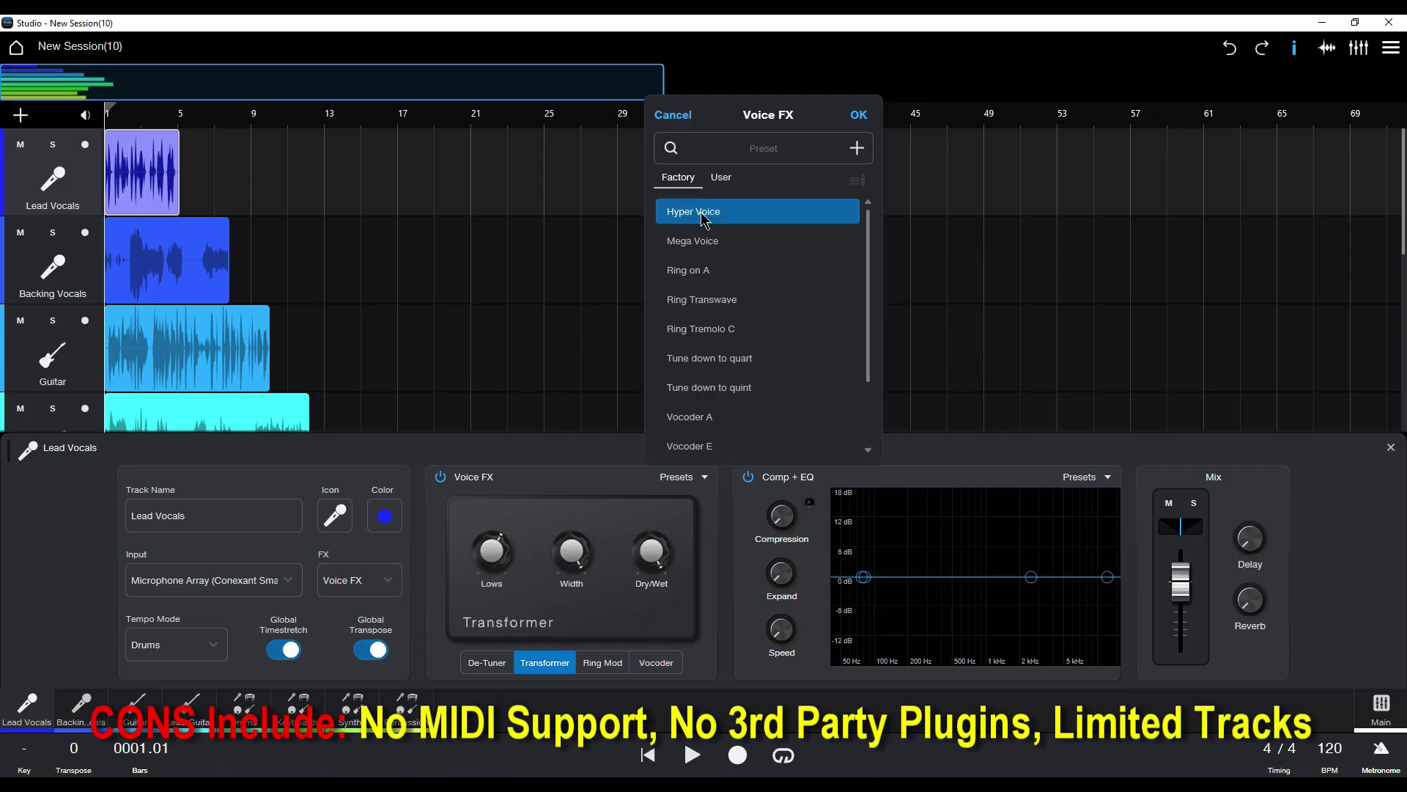
pyautogui.click(704, 246)
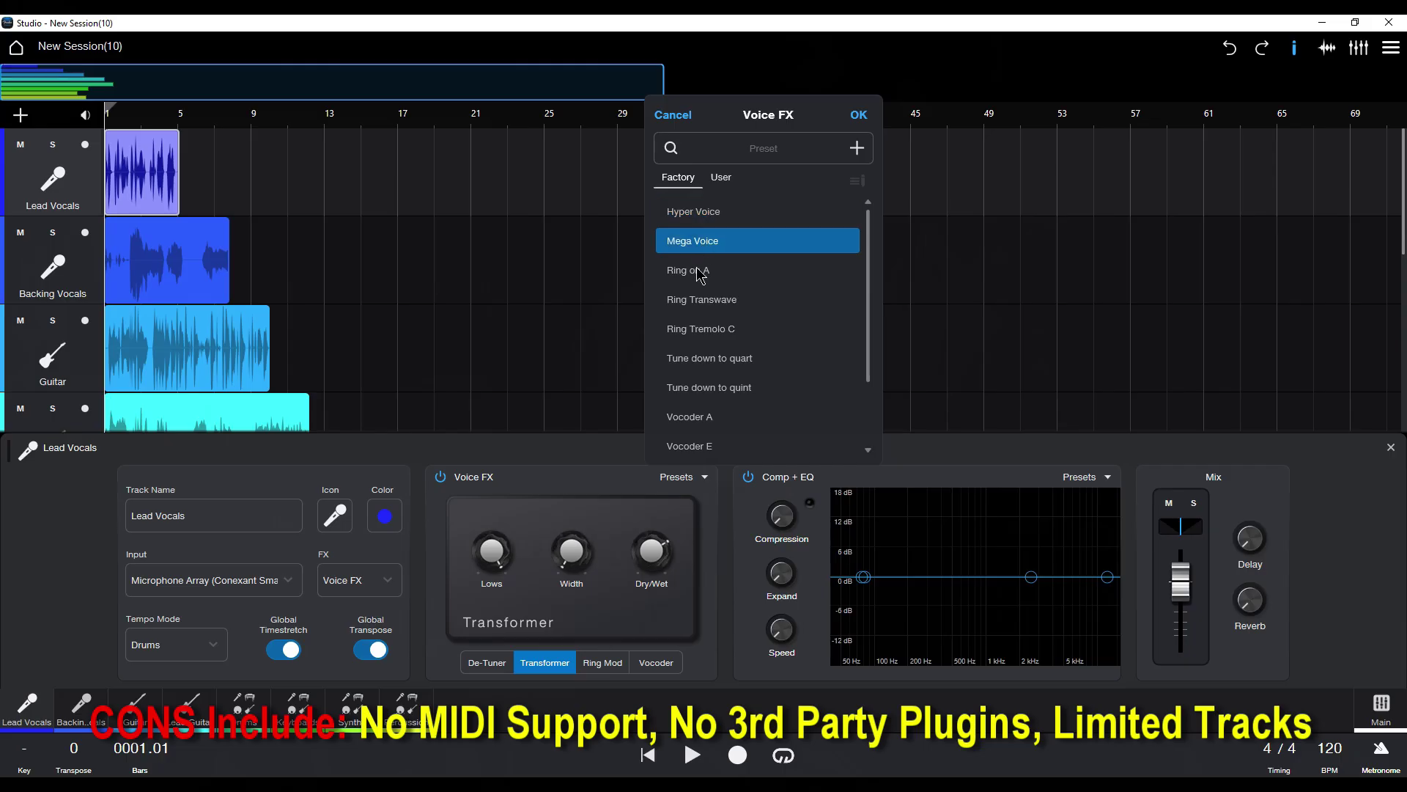
pyautogui.click(700, 273)
pyautogui.click(700, 308)
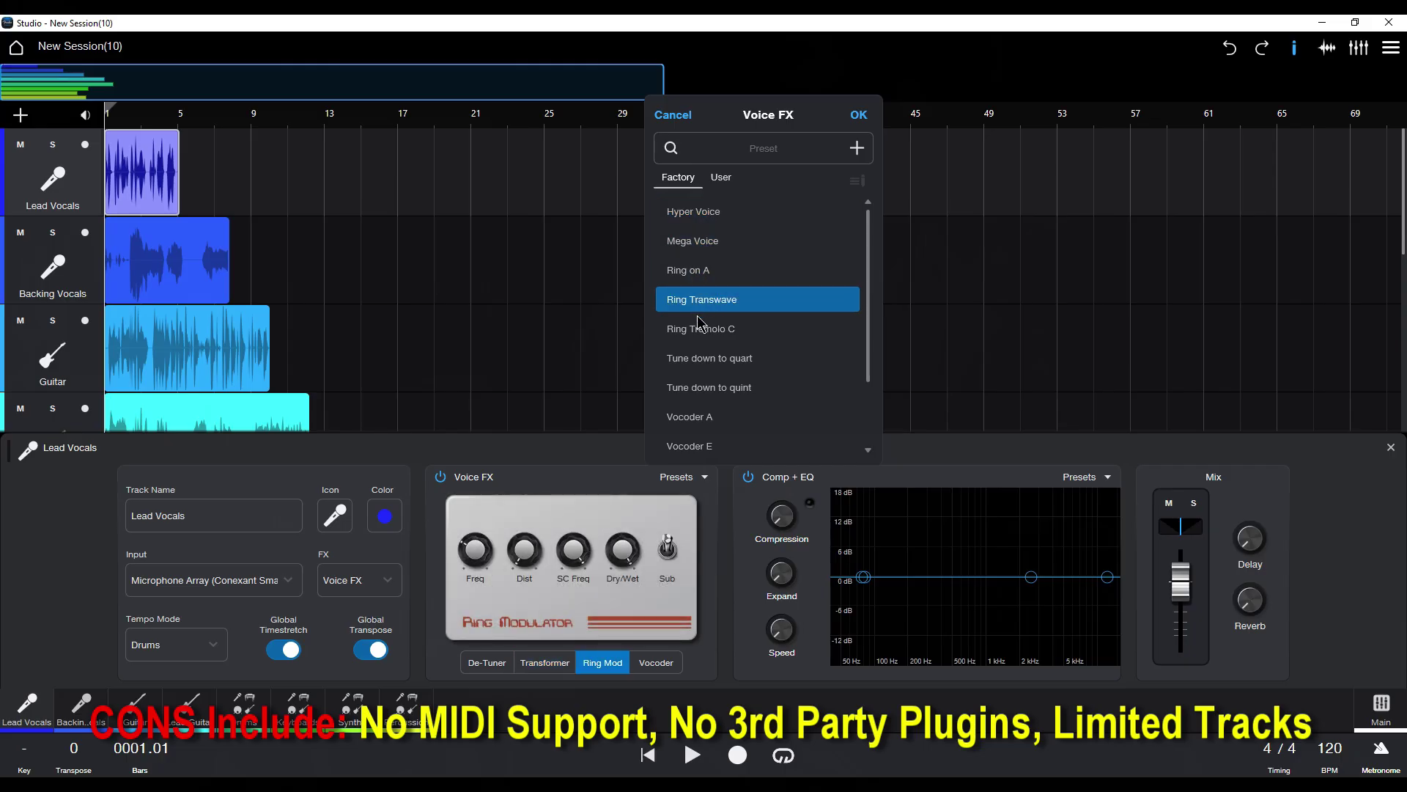
pyautogui.click(700, 333)
# - Try Tune down to quart, Tune down to quint and Vocoder A, then keep Vocoder E
pyautogui.click(697, 360)
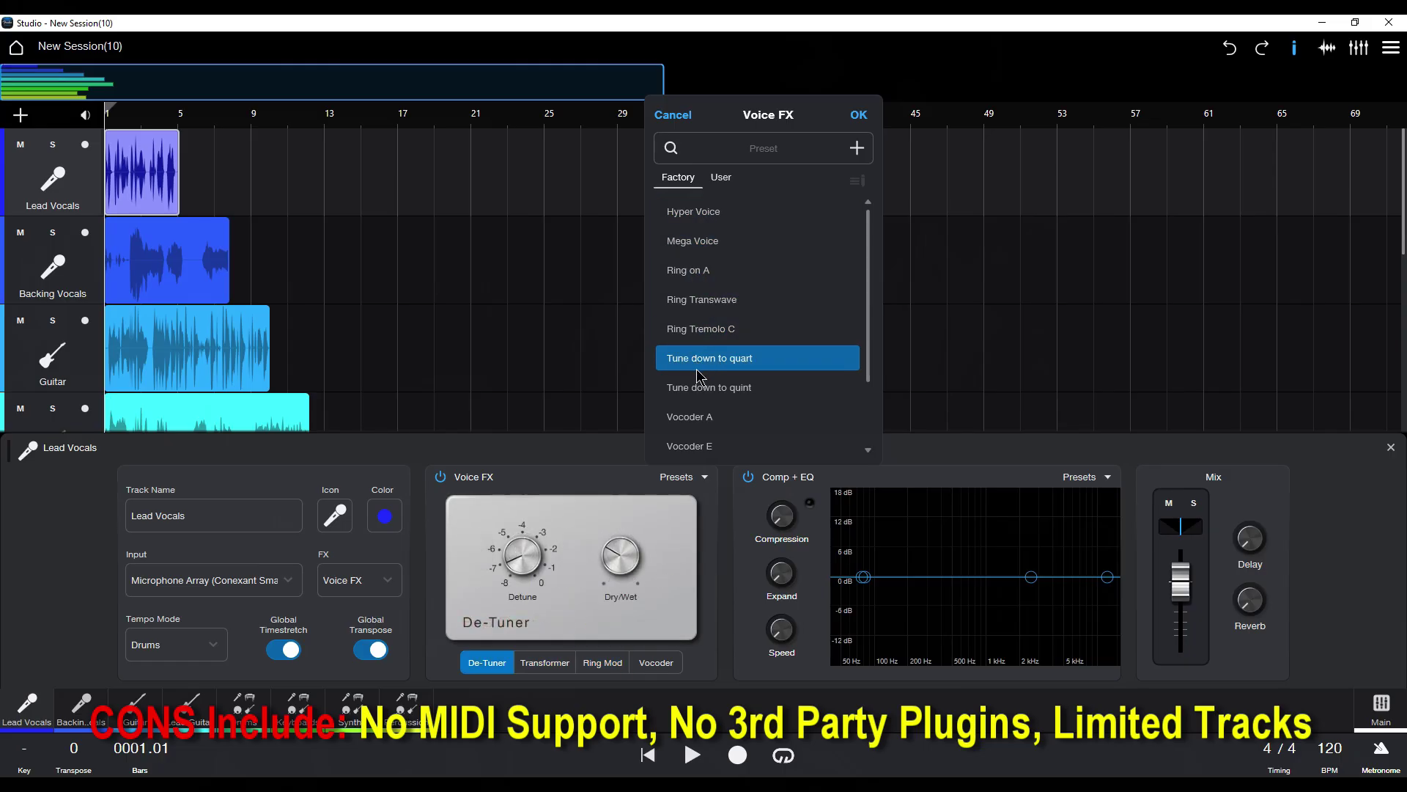
pyautogui.click(700, 388)
pyautogui.click(696, 418)
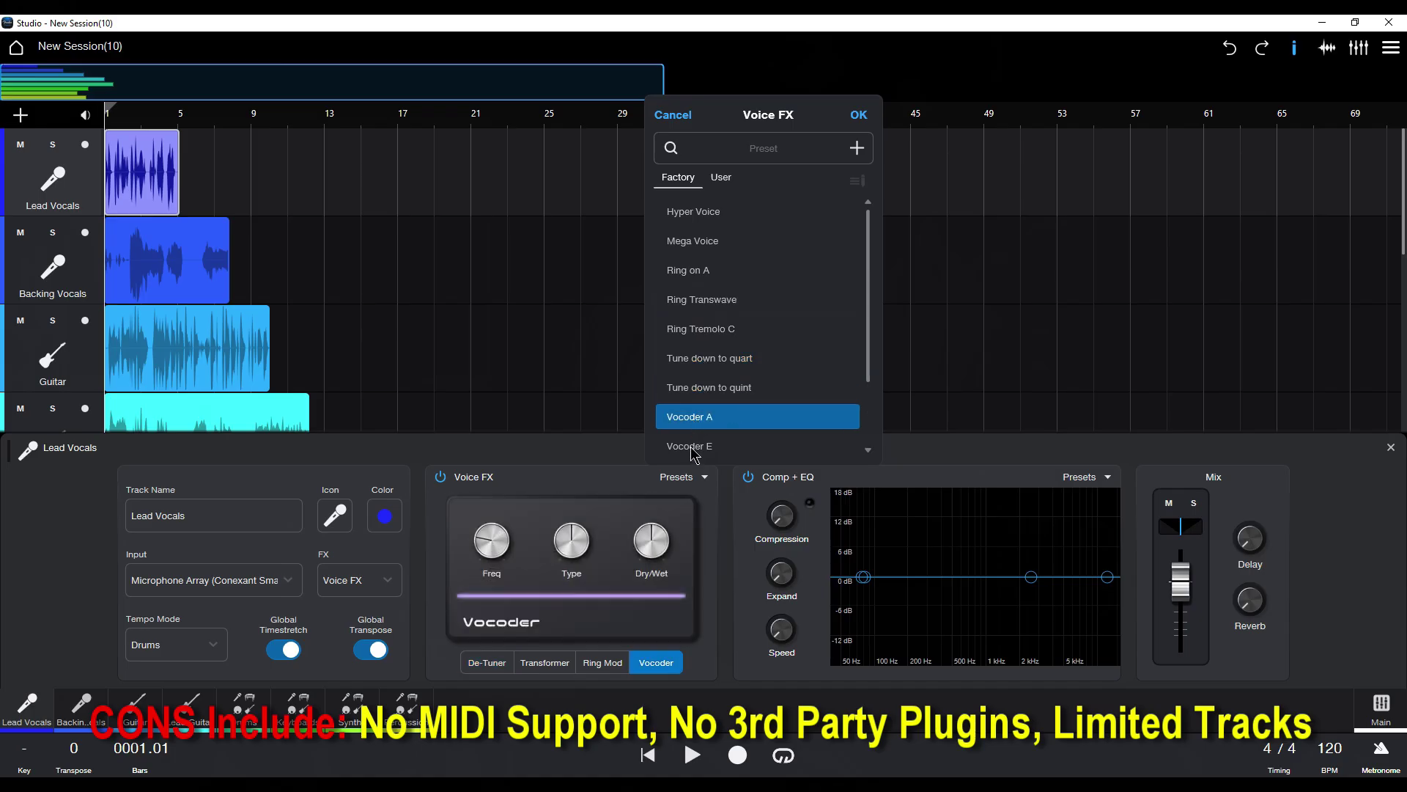
pyautogui.click(691, 447)
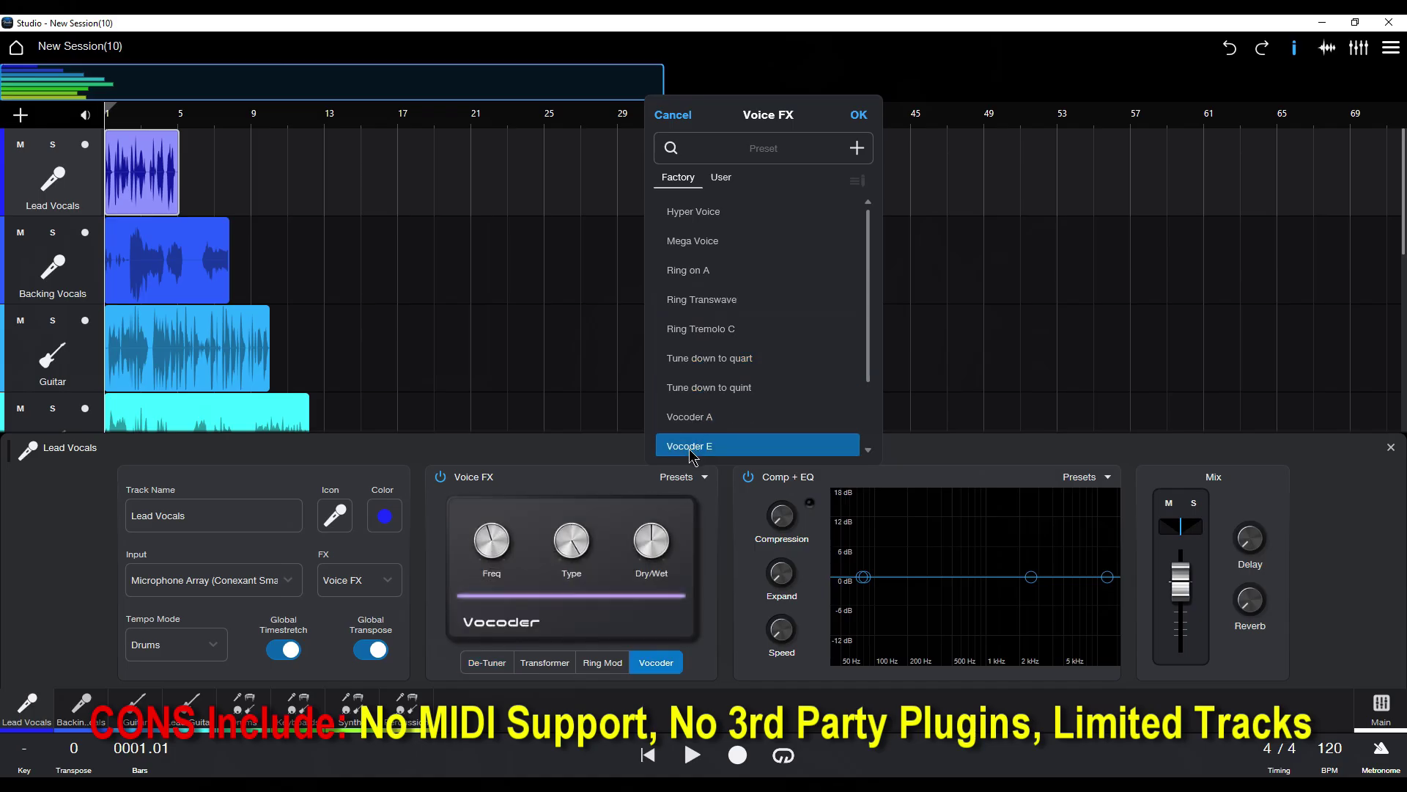
pyautogui.click(614, 480)
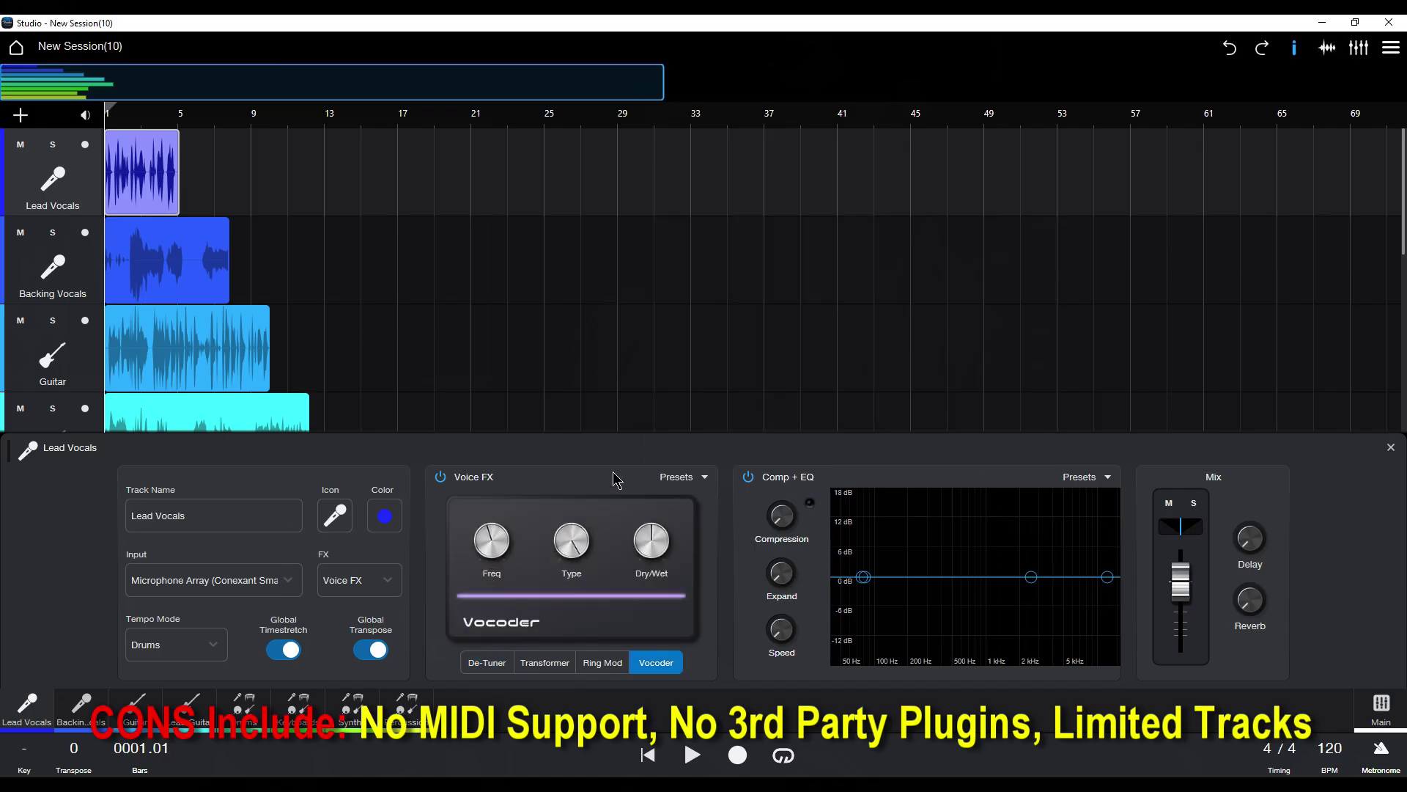
pyautogui.click(1083, 477)
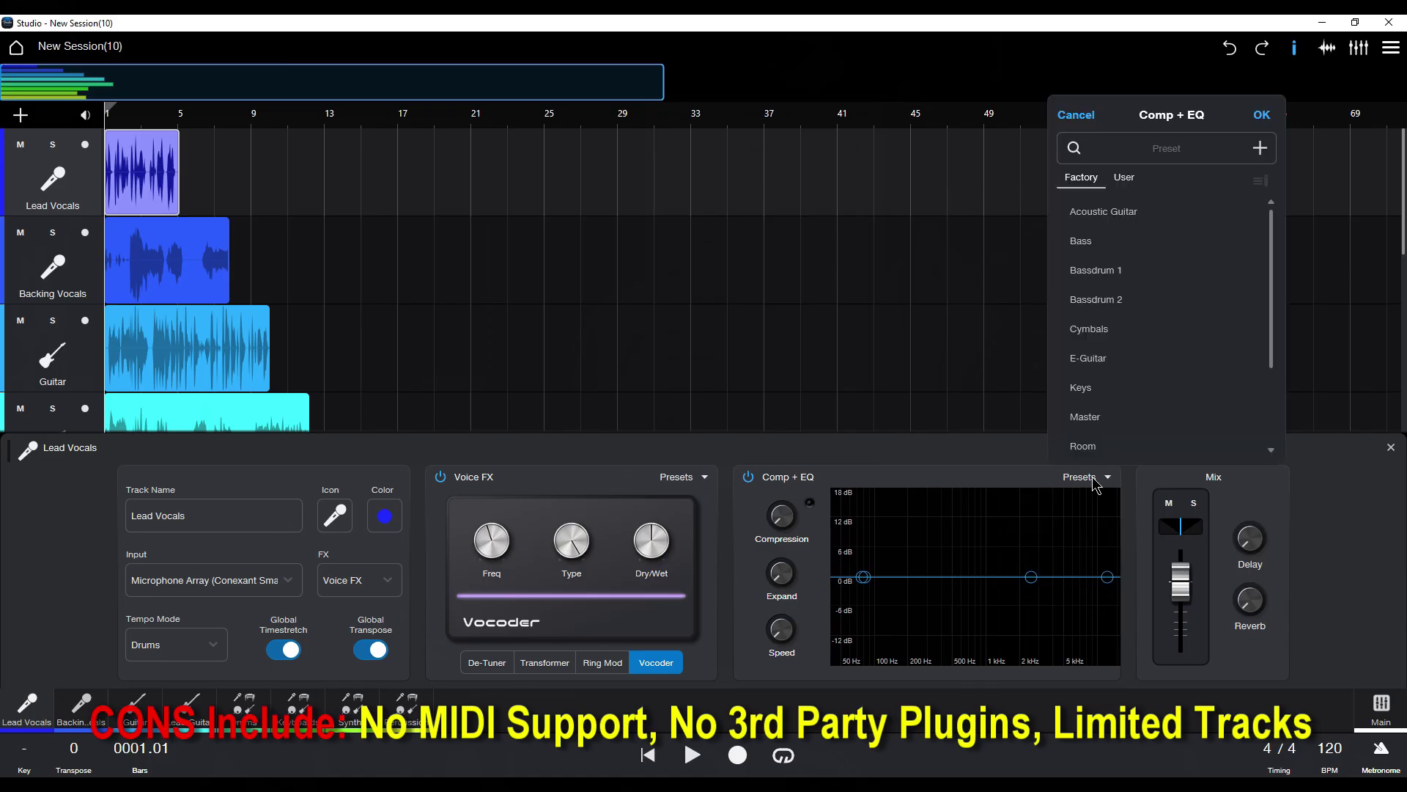
# - Audition Comp + EQ presets from Acoustic Guitar to Keys, then keep Vocals for Lead Vocals
pyautogui.click(1106, 218)
pyautogui.click(1103, 247)
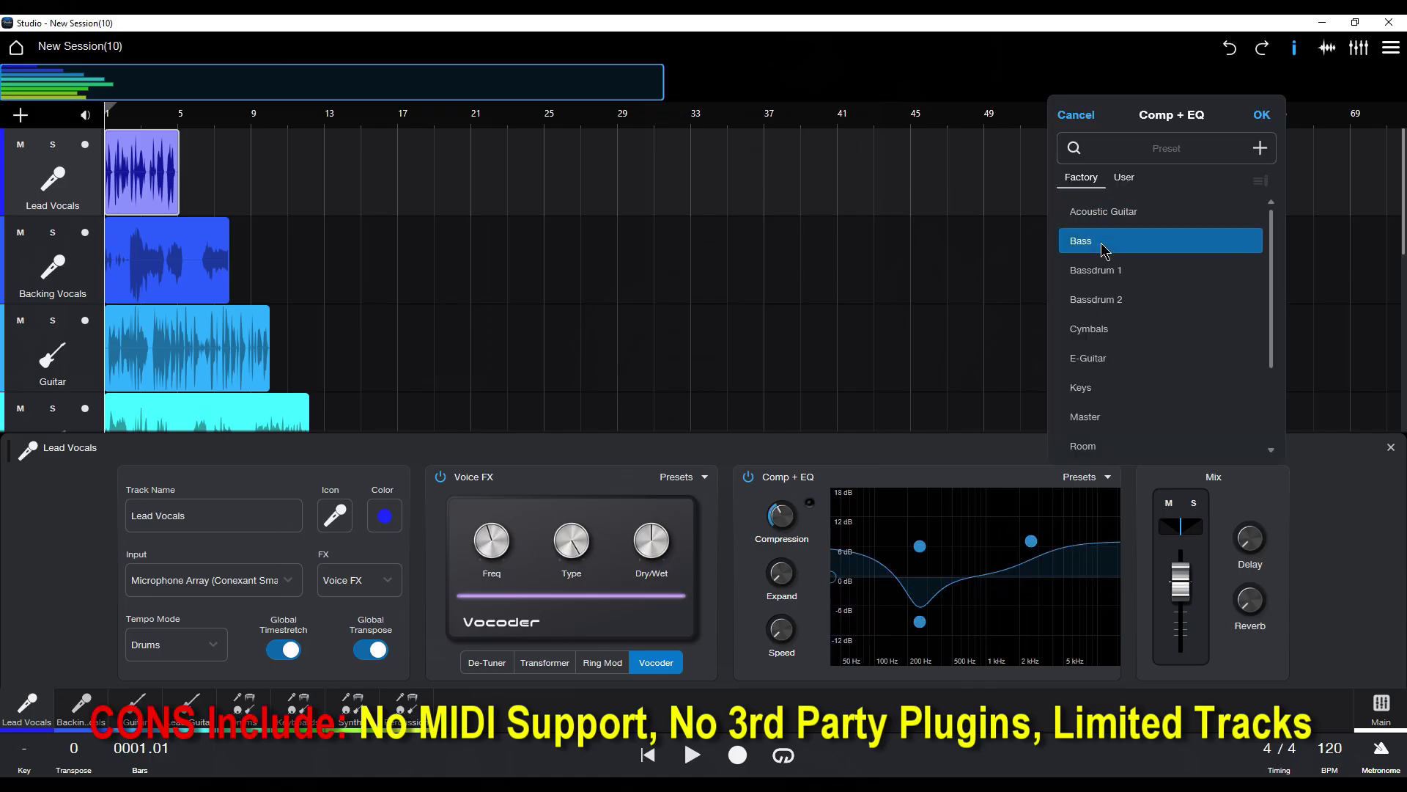
pyautogui.click(1101, 271)
pyautogui.click(1099, 306)
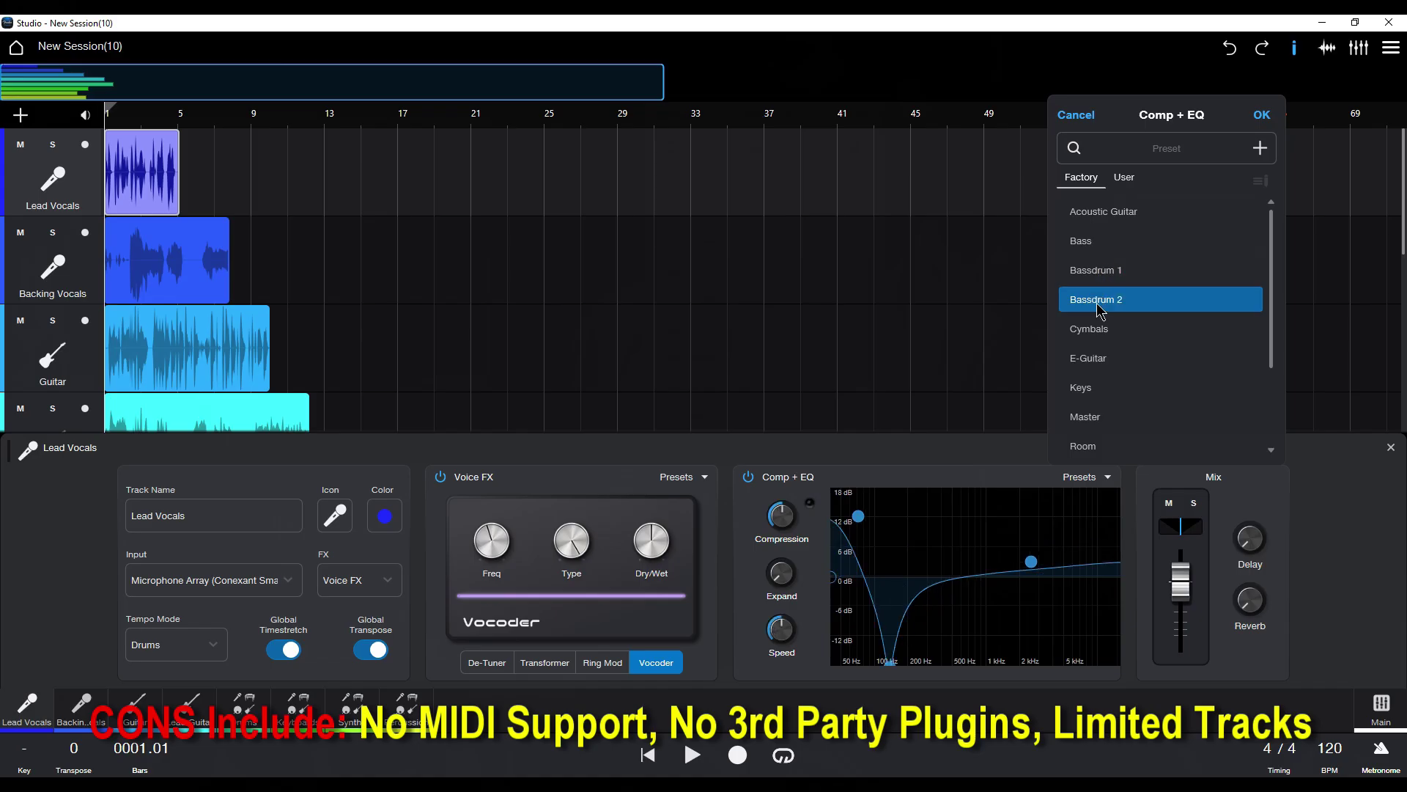
pyautogui.click(1102, 338)
pyautogui.click(1101, 360)
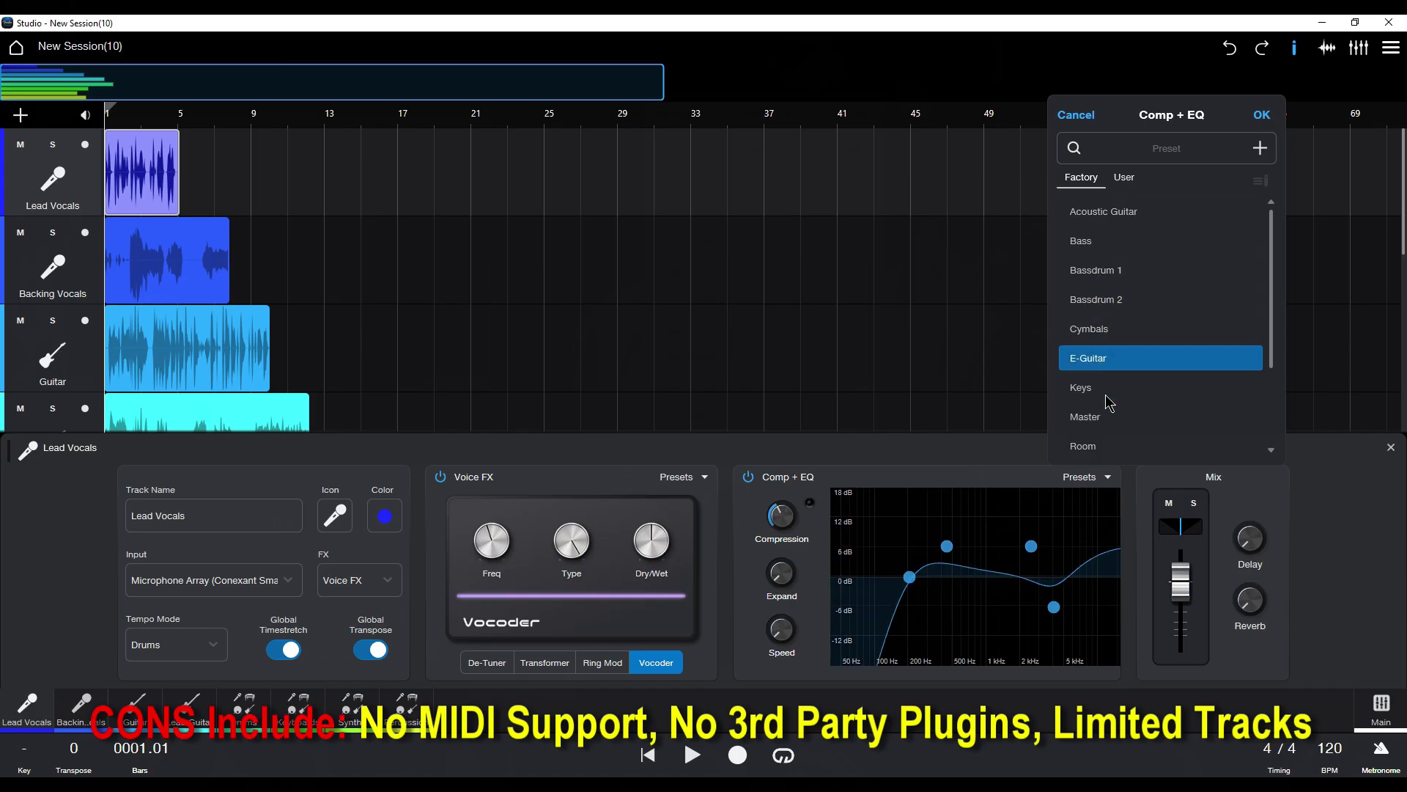
pyautogui.click(1107, 390)
pyautogui.scroll(-3, 1107, 400)
pyautogui.scroll(-1, 1107, 403)
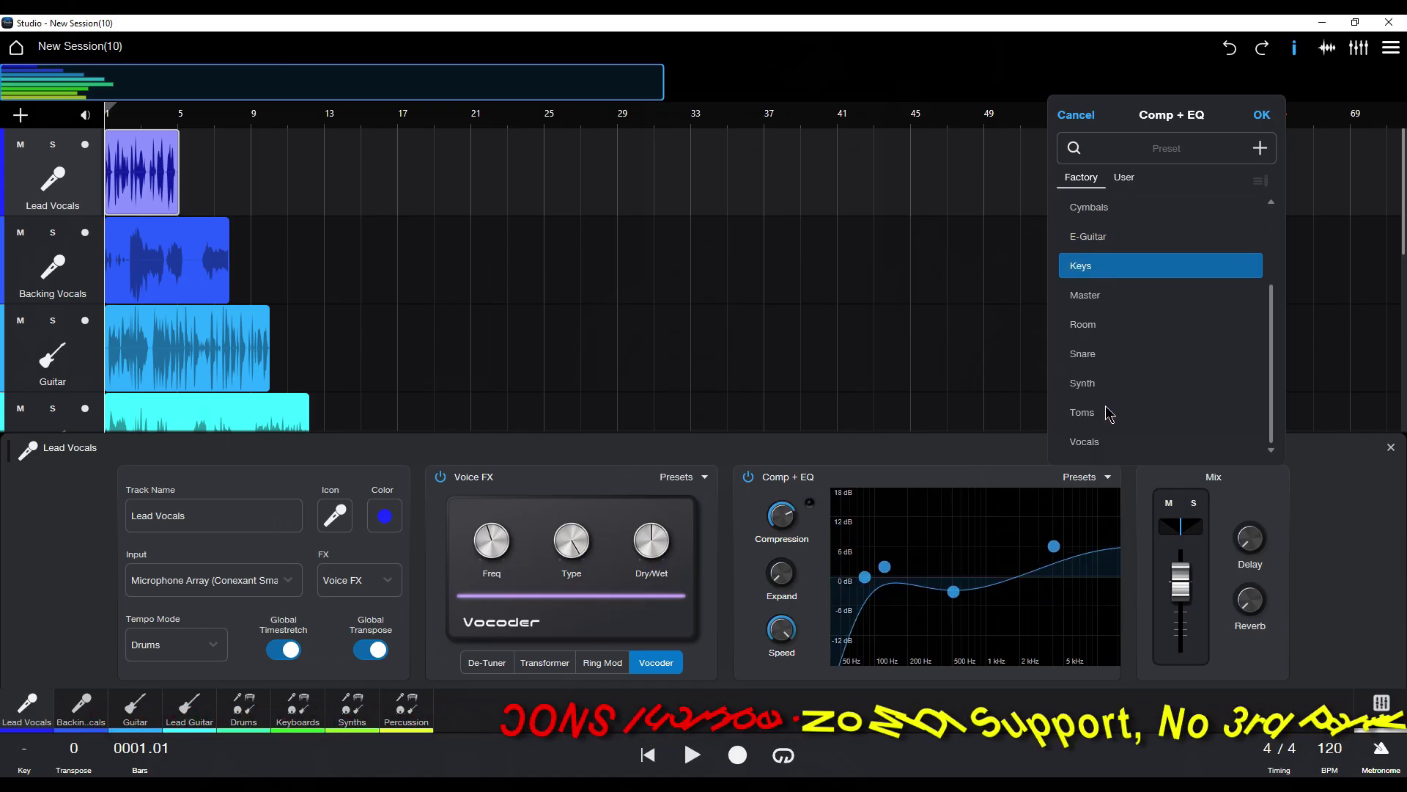
pyautogui.click(1097, 442)
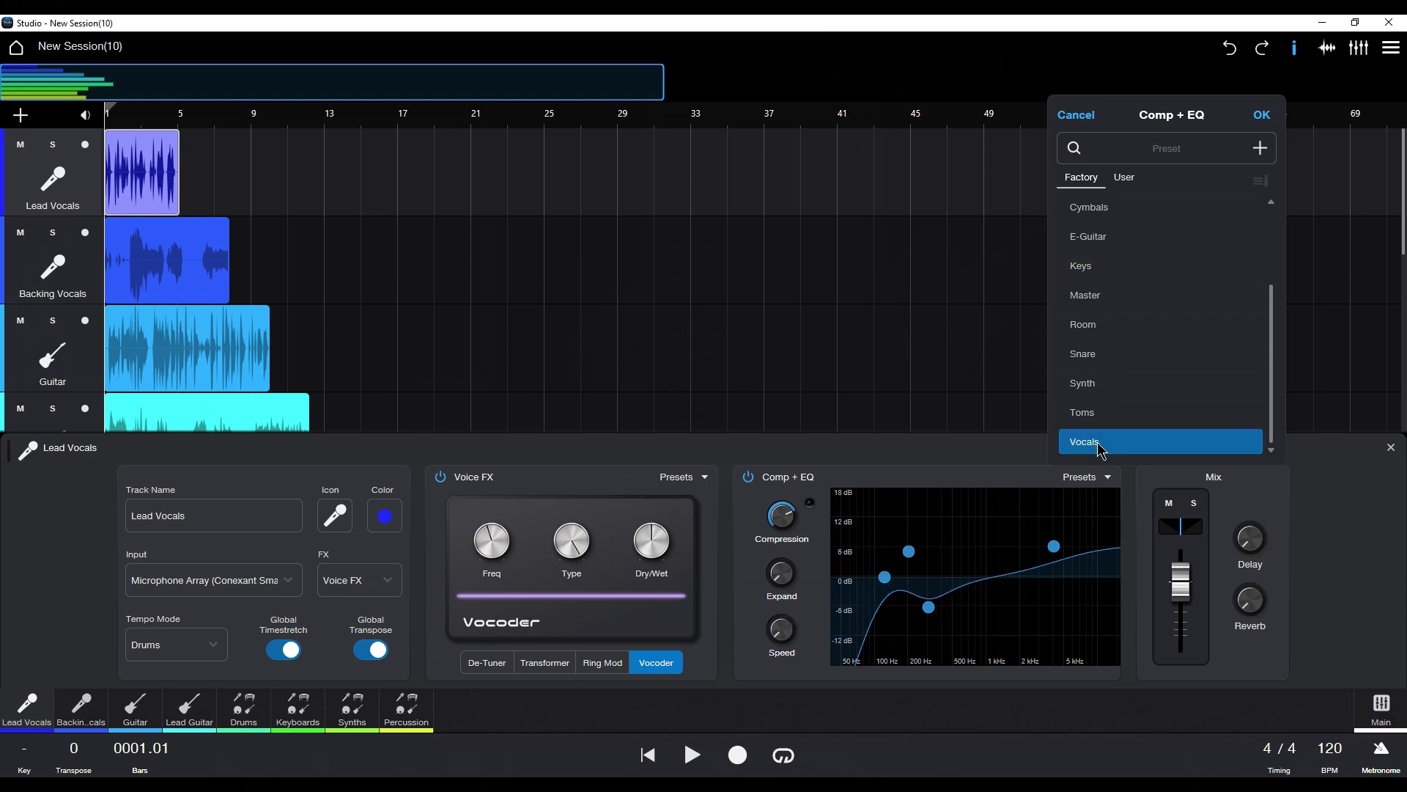
pyautogui.click(1009, 467)
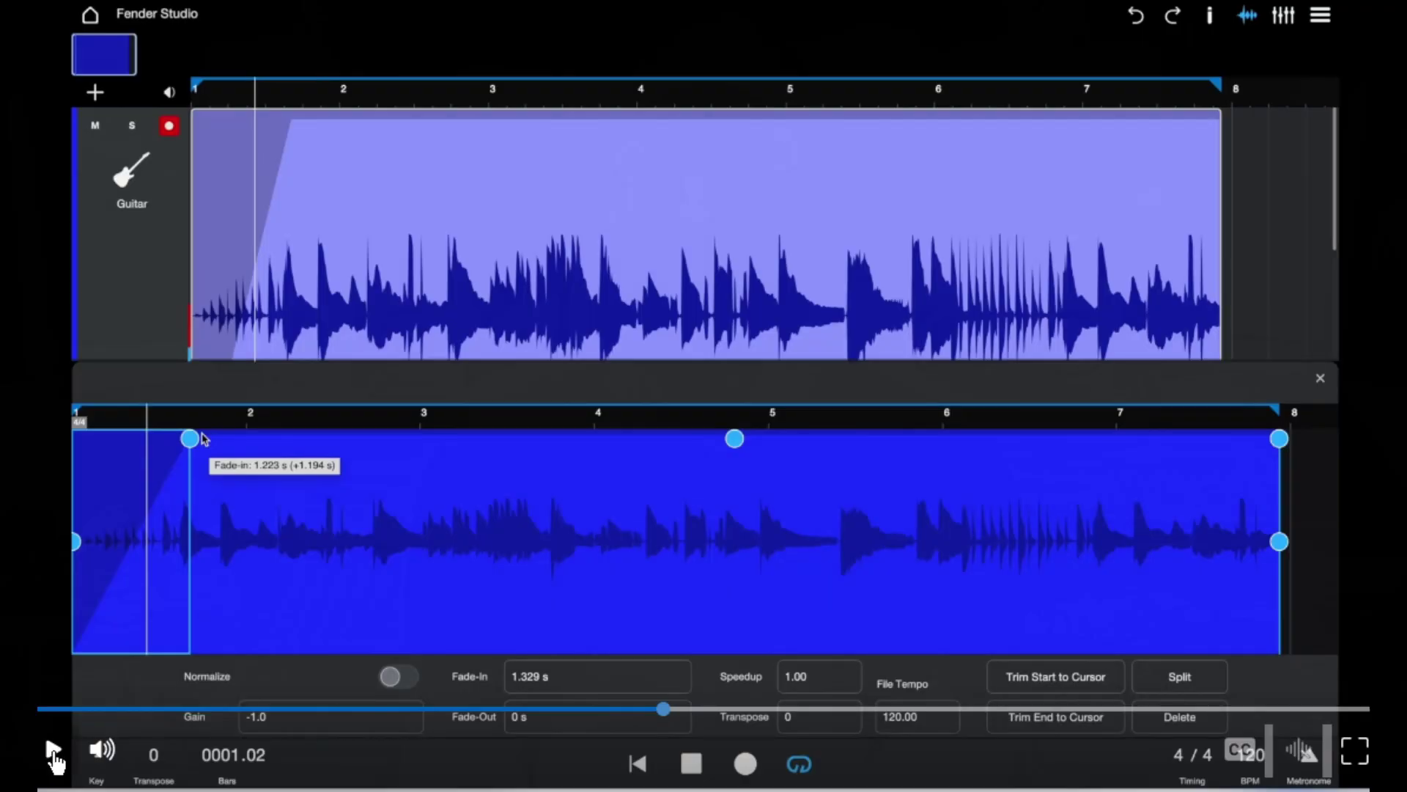
# - Lengthen the guitar clip's fade-in to 2.330 s, raise reverb to +1.7, and cut the mids
pyautogui.moveTo(204, 438); pyautogui.dragTo(288, 441)
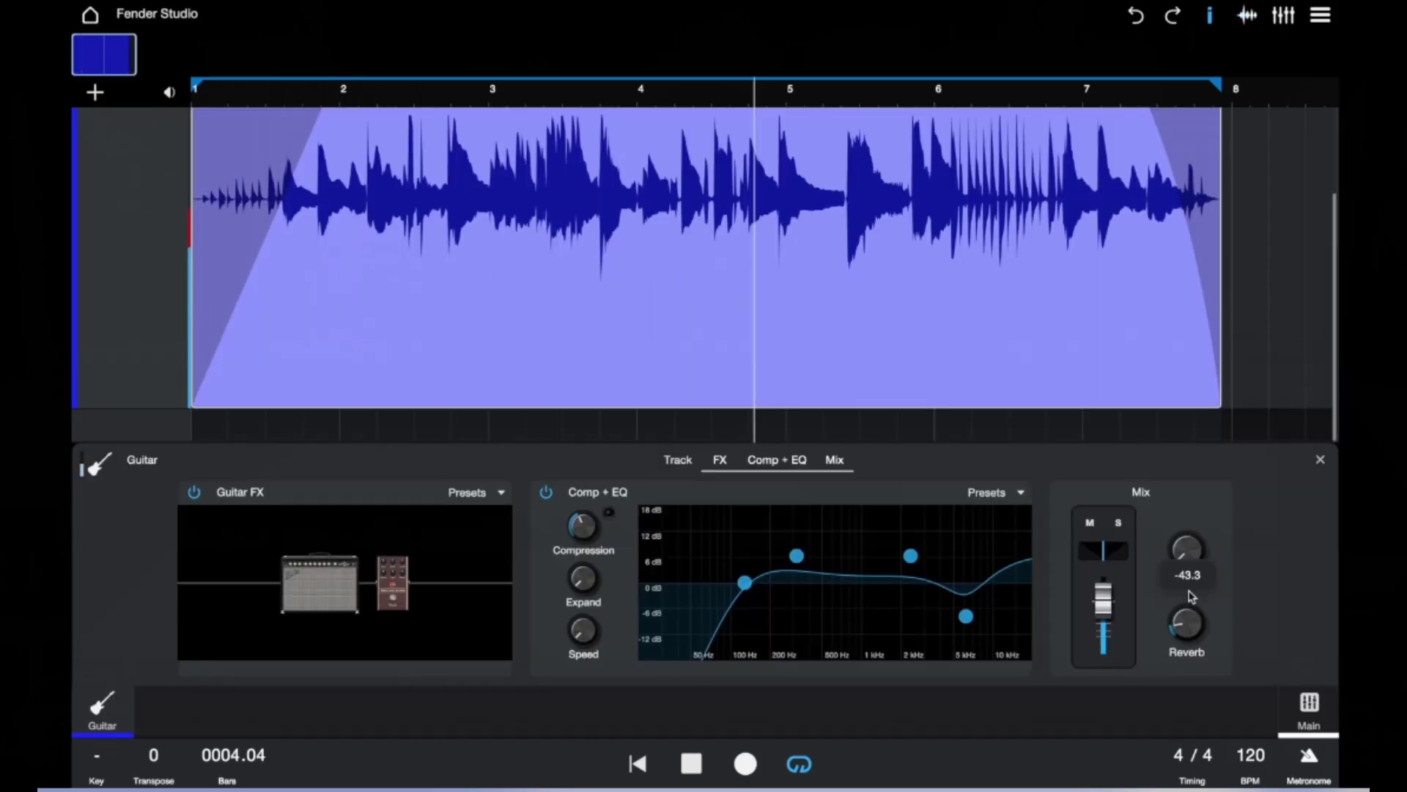
pyautogui.moveTo(1192, 596); pyautogui.dragTo(1195, 445)
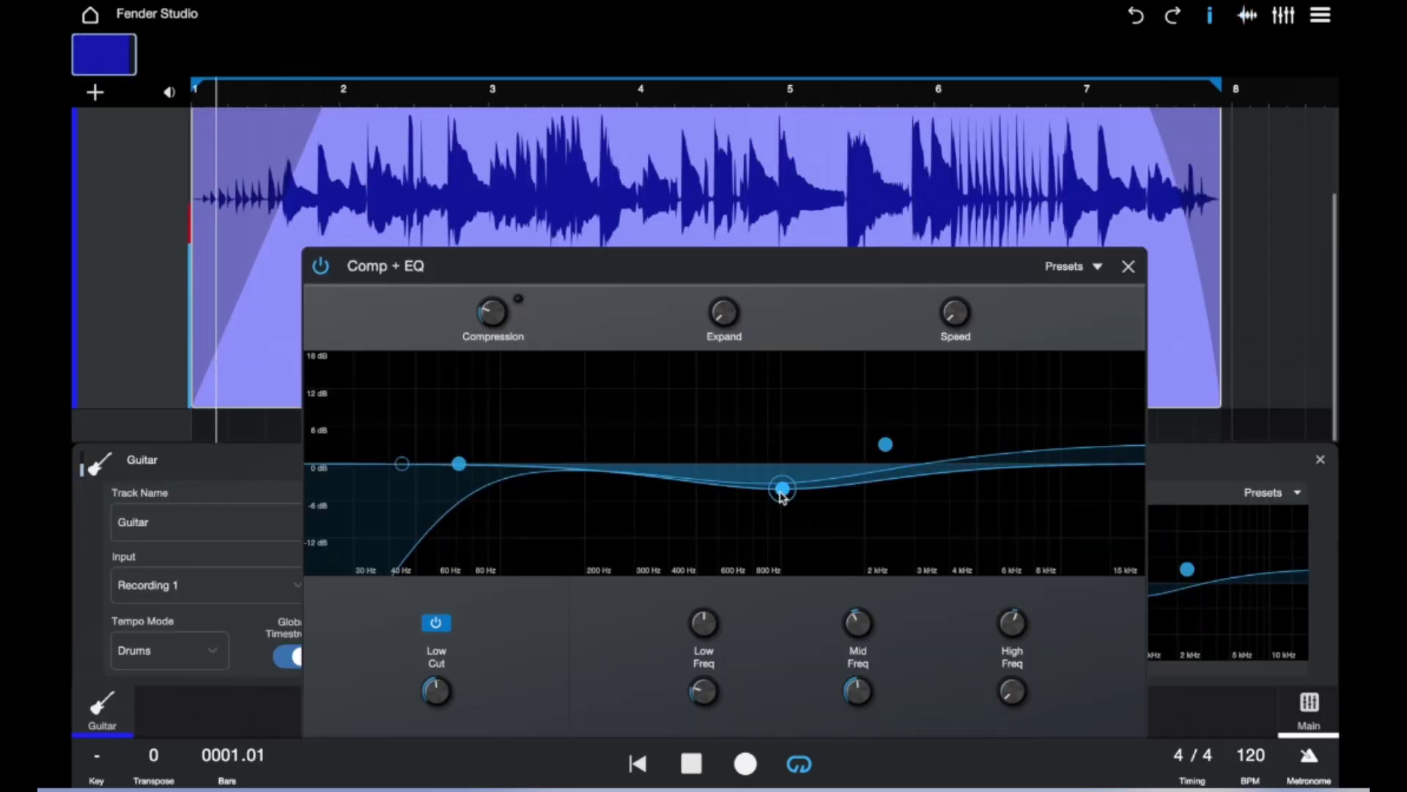
pyautogui.moveTo(782, 487)
pyautogui.mouseDown()
pyautogui.moveTo(766, 494)
pyautogui.moveTo(779, 506)
pyautogui.mouseUp()
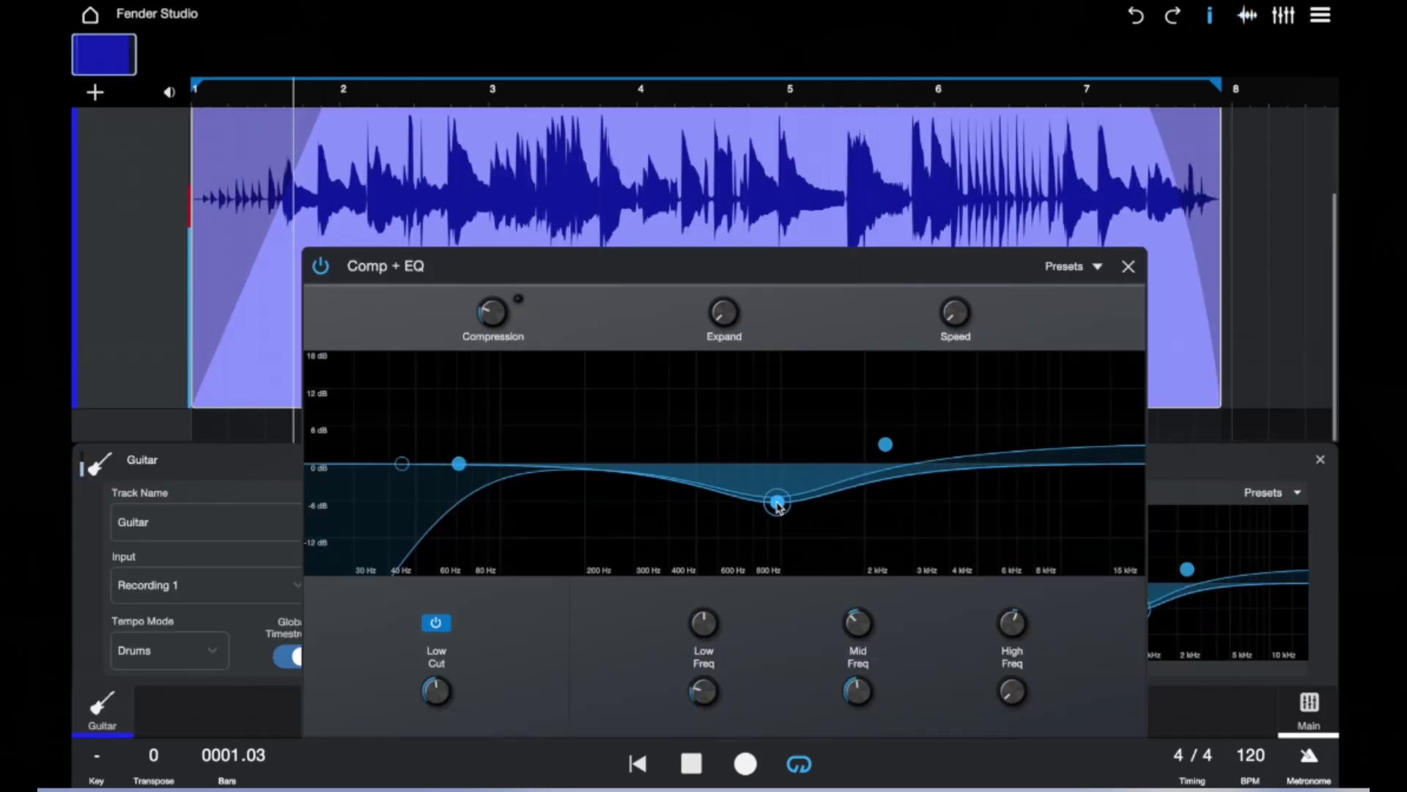
# - Apply the E-Guitar Comp + EQ preset with a dip near 4 kHz, then play Ravenous Beast
pyautogui.click(1066, 267)
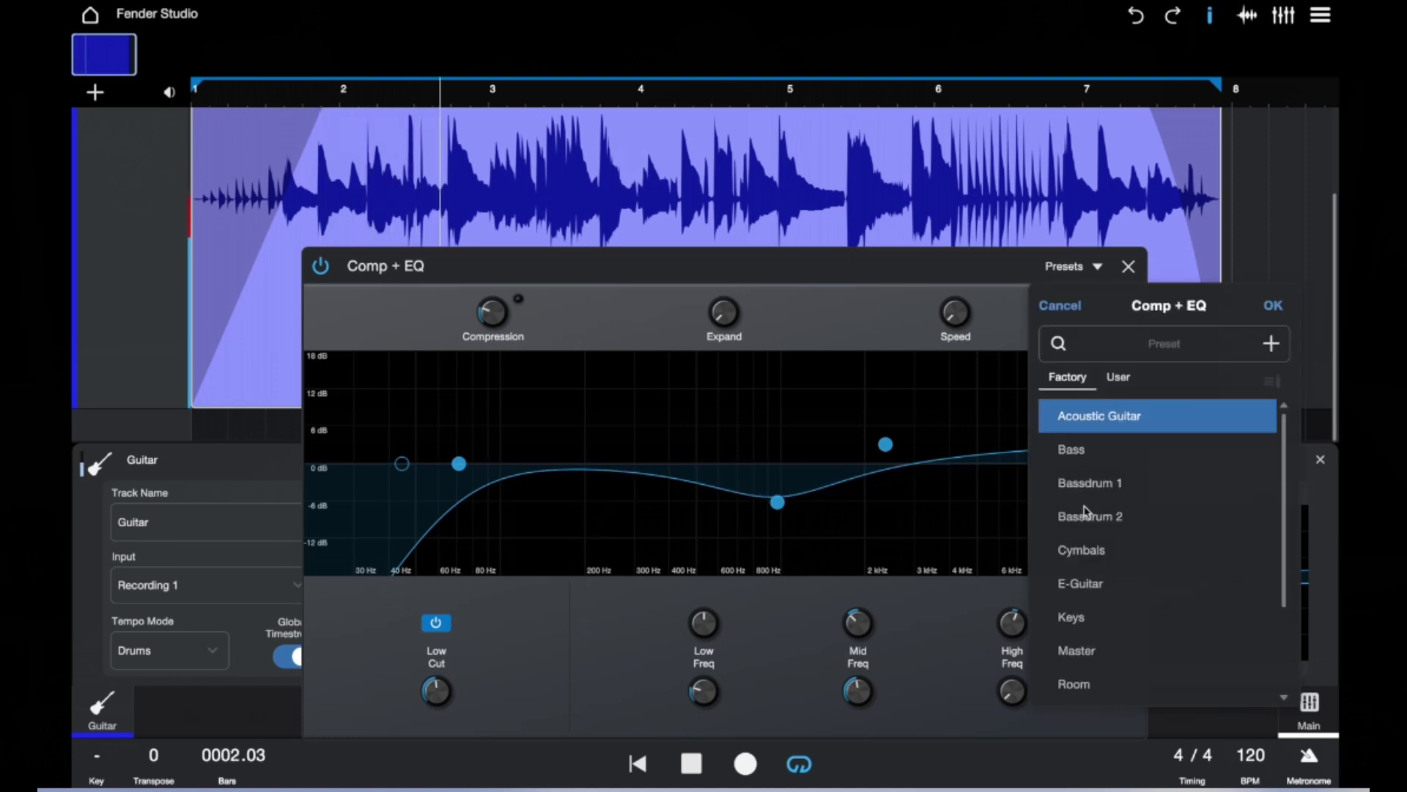
pyautogui.click(1084, 583)
pyautogui.moveTo(949, 498); pyautogui.dragTo(951, 512)
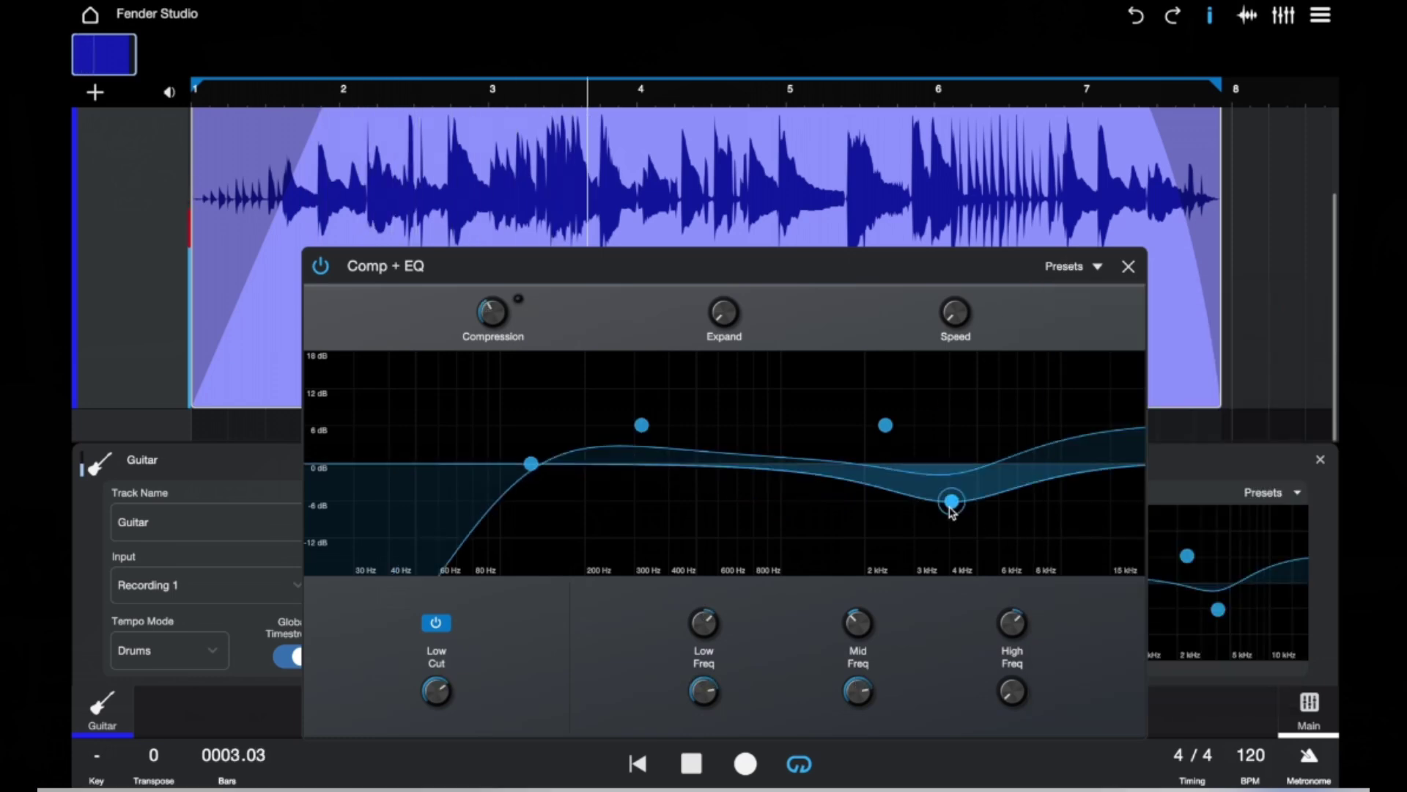
pyautogui.click(778, 309)
pyautogui.click(910, 311)
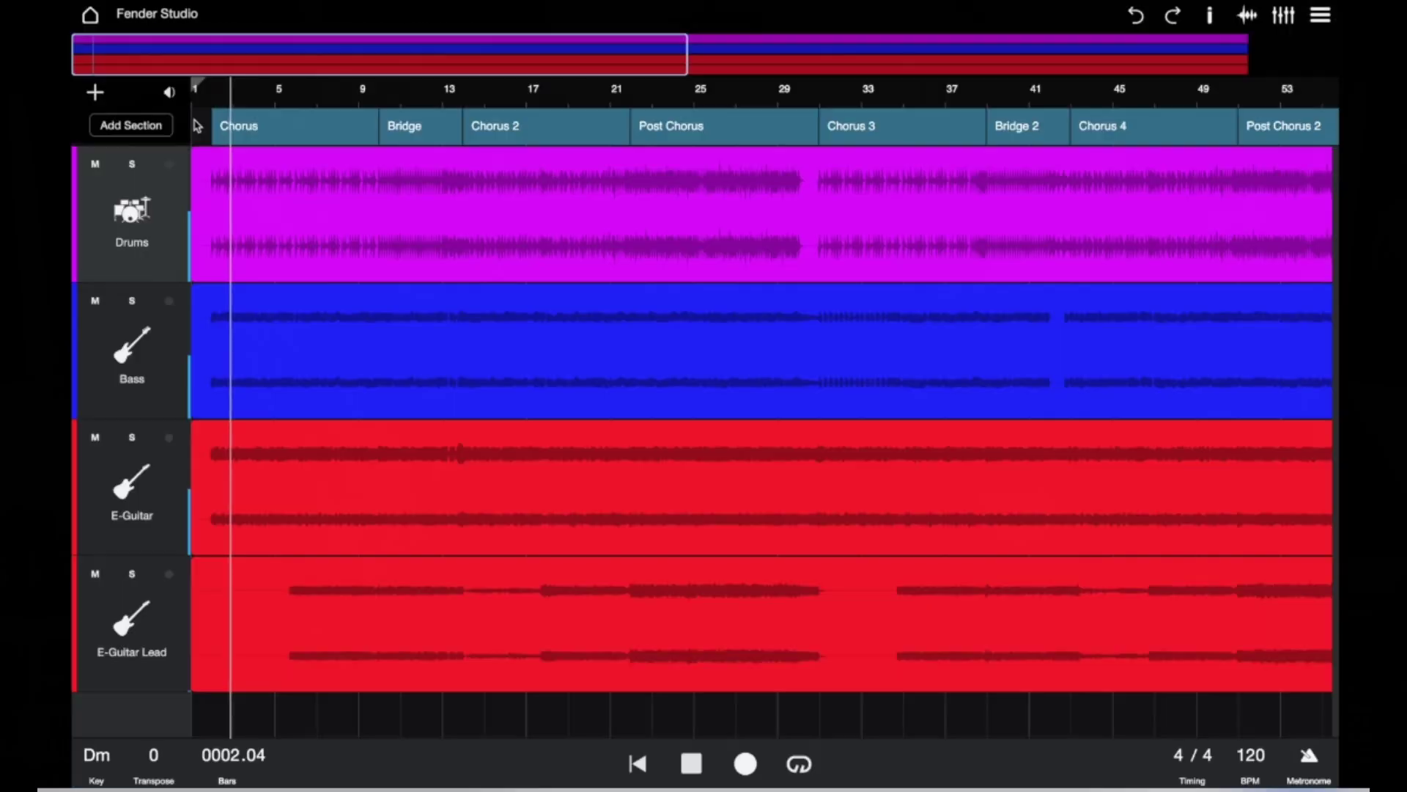